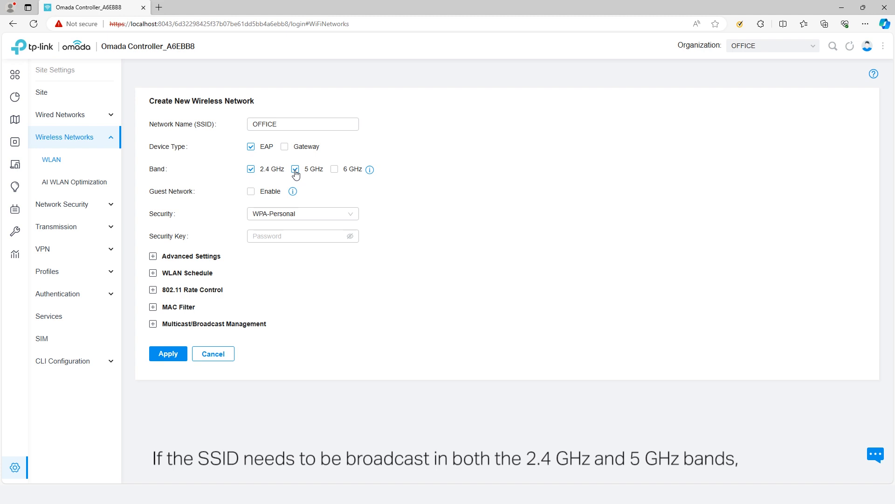
Open the Site Configuration page for site OFFICE.
left_click(15, 467)
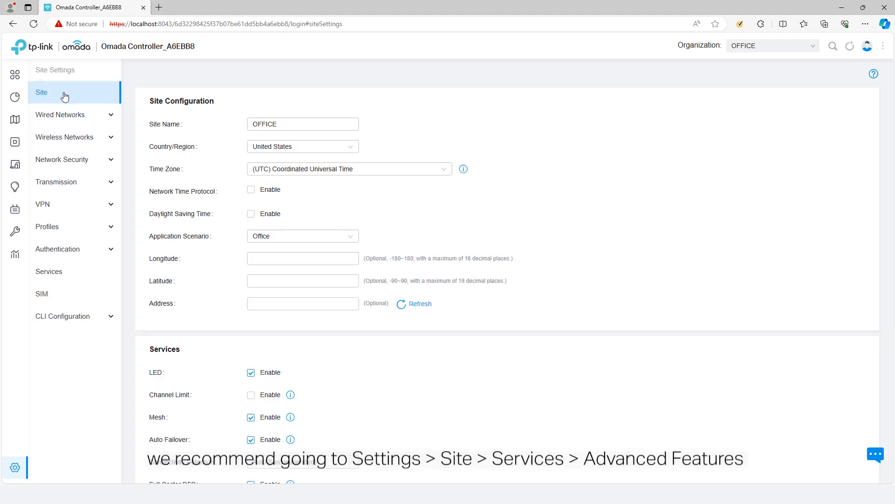
Enable the site's Advanced Features and set Band Steering to Prefer 5 GHz / 6 GHz.
scroll(354, 396, "down", 2)
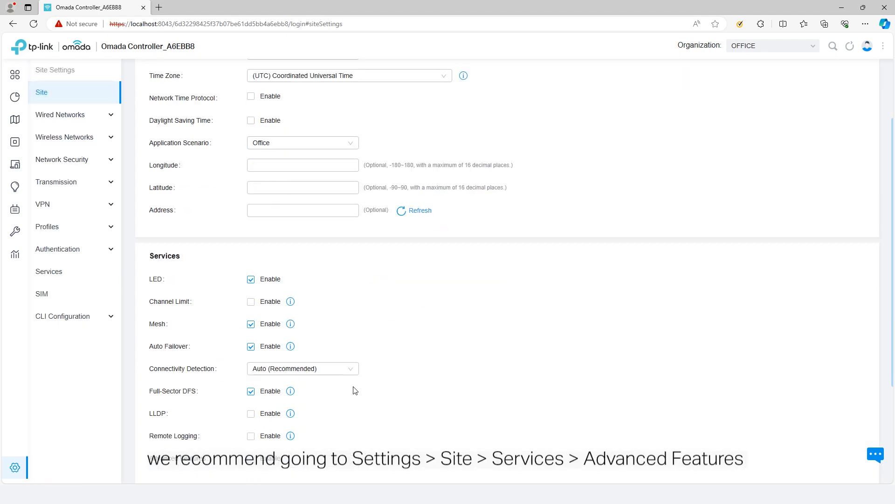
scroll(355, 391, "down", 2)
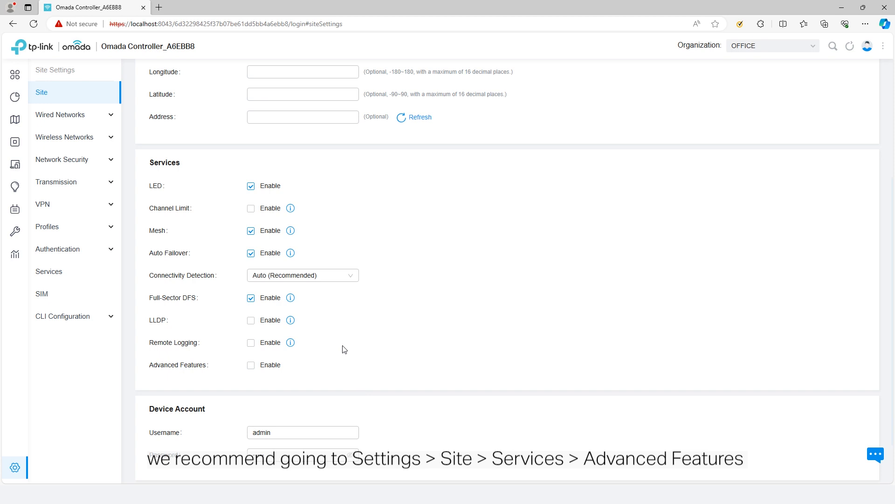
left_click(251, 366)
scroll(251, 368, "down", 1)
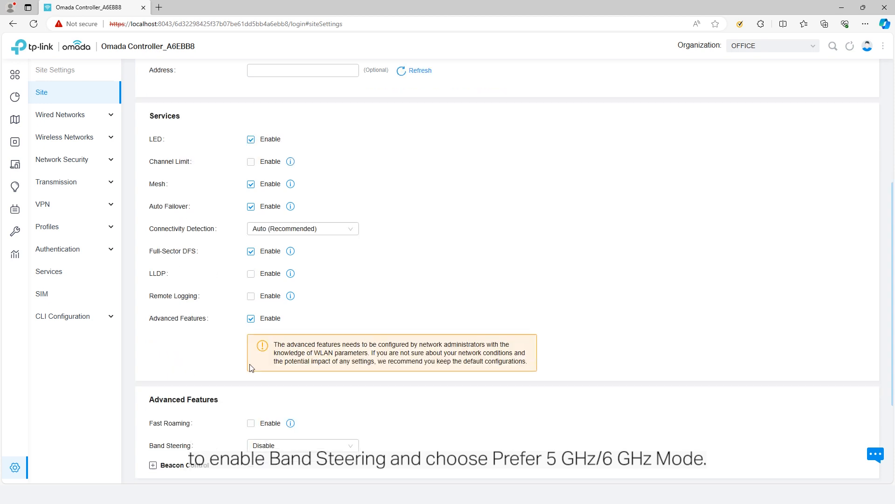
scroll(251, 368, "down", 2)
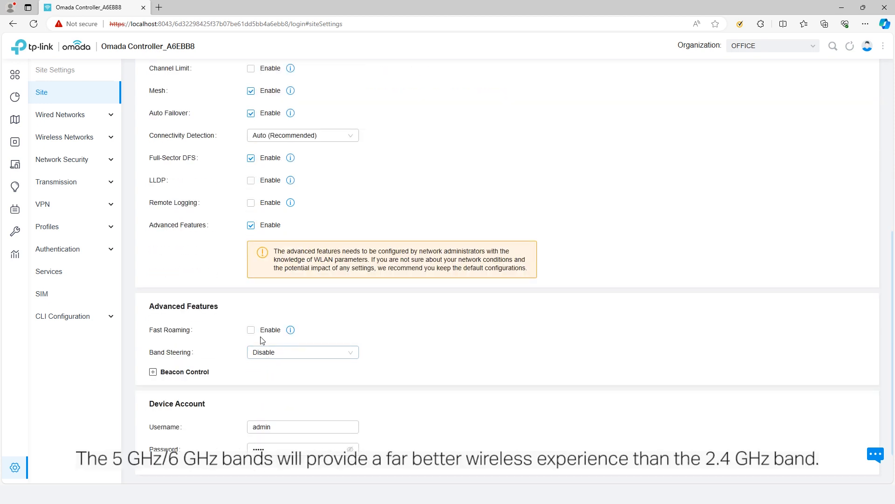
left_click(300, 355)
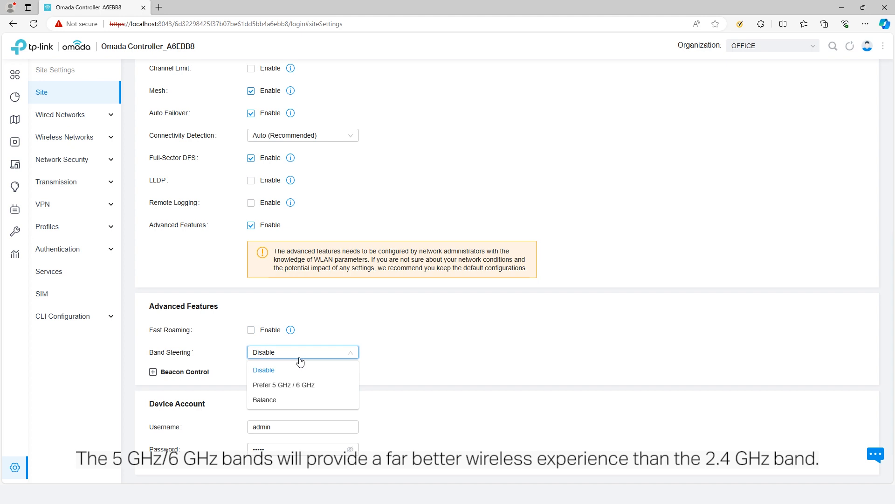
left_click(308, 386)
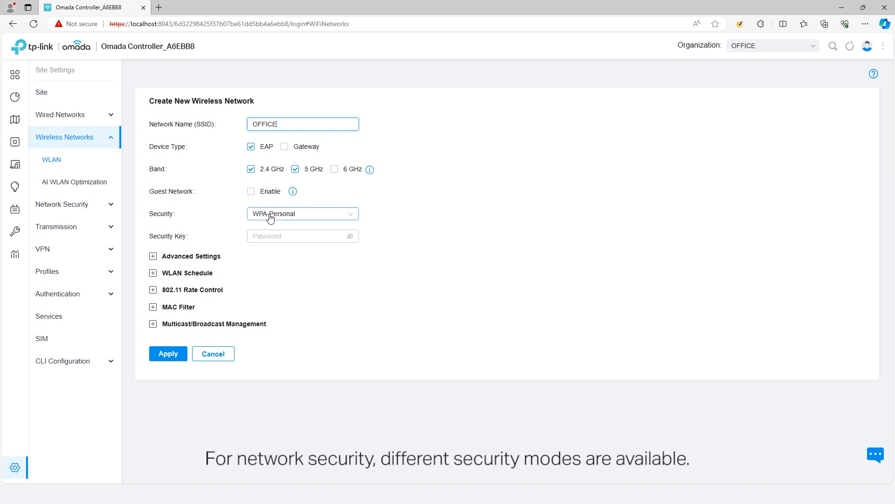
left_click(318, 215)
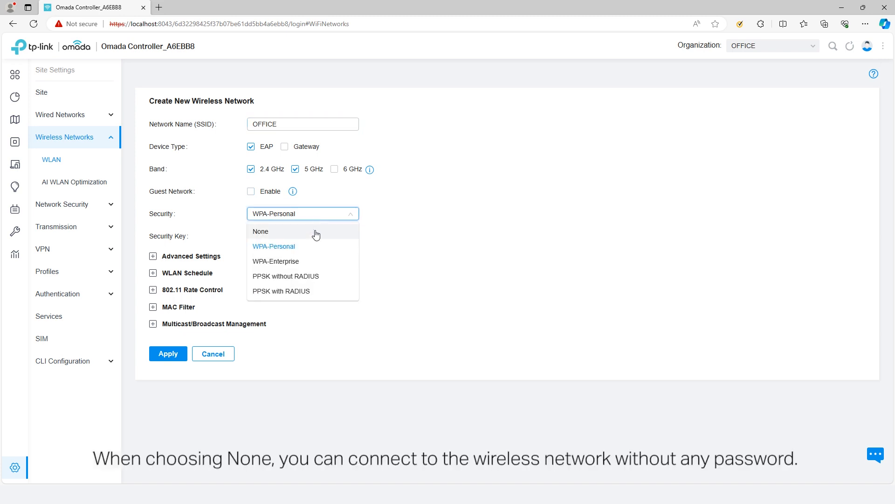
left_click(316, 233)
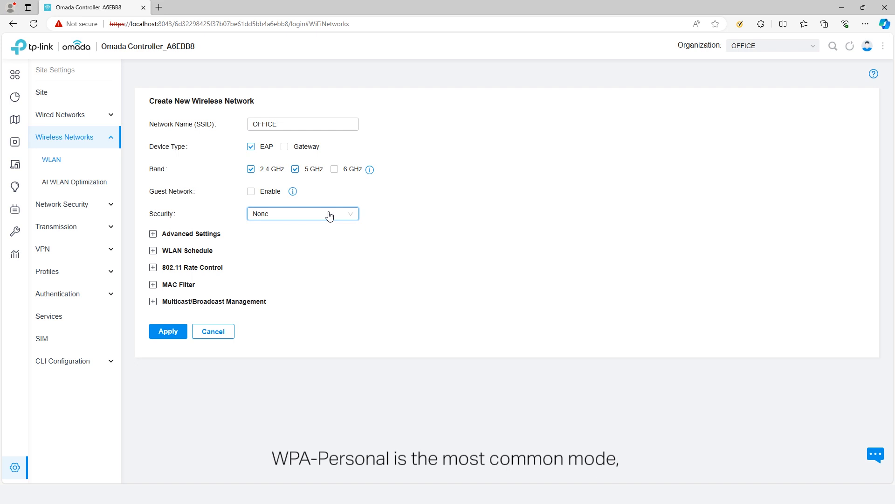
left_click(329, 214)
left_click(316, 247)
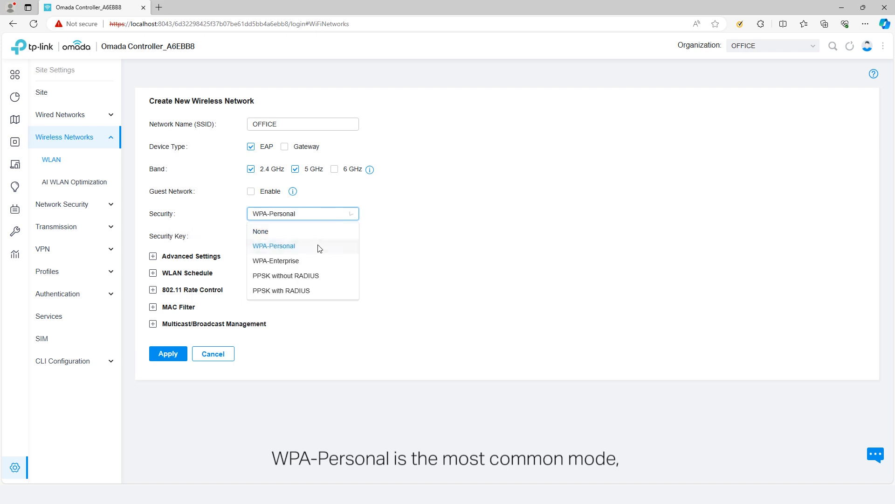
left_click(320, 236)
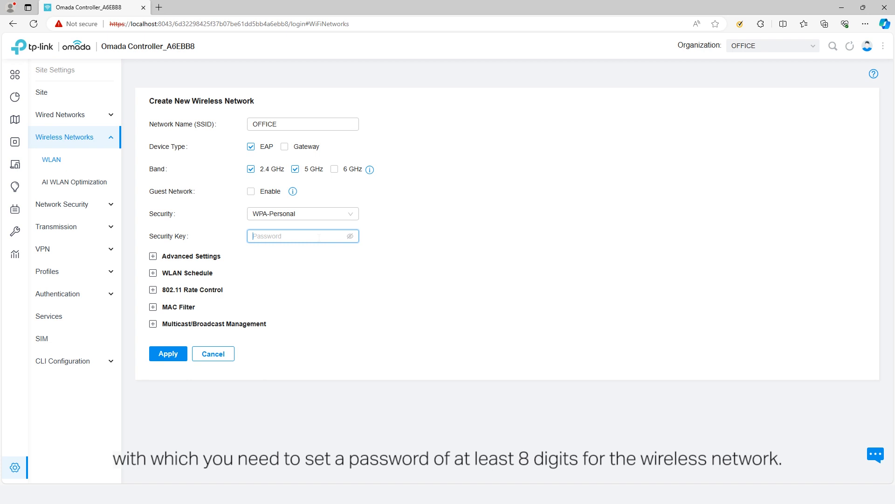
left_click(327, 216)
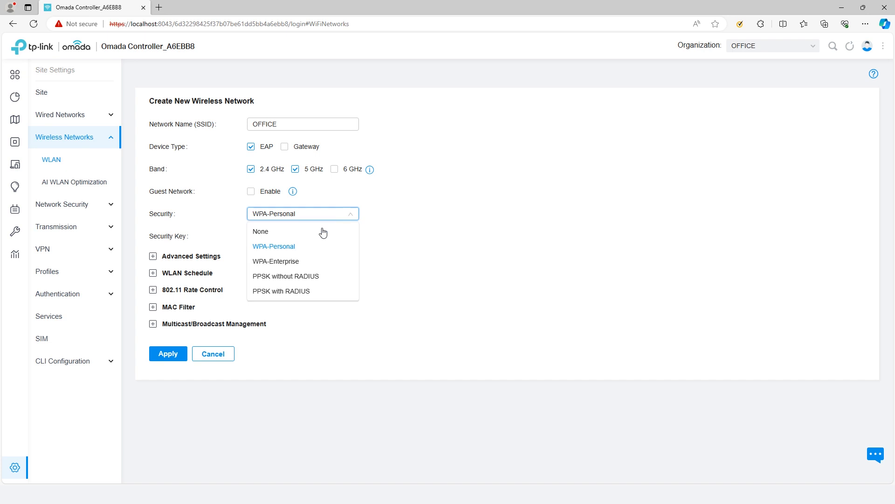
left_click(324, 281)
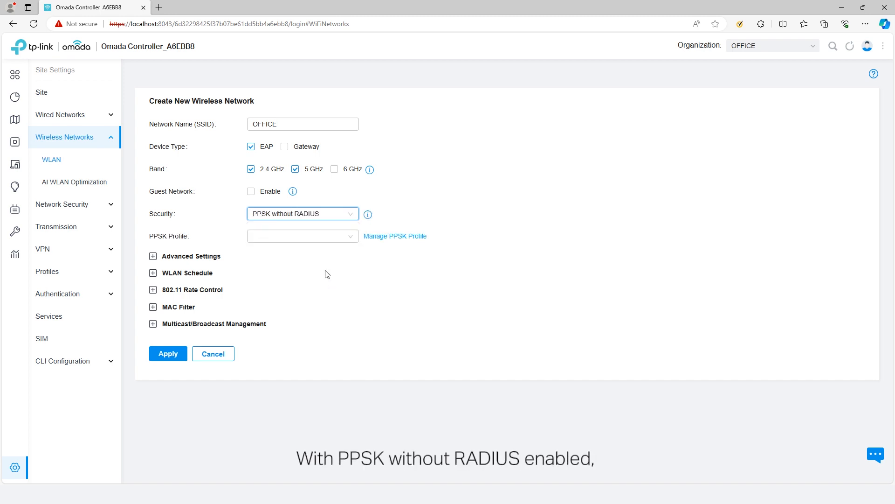
left_click(311, 242)
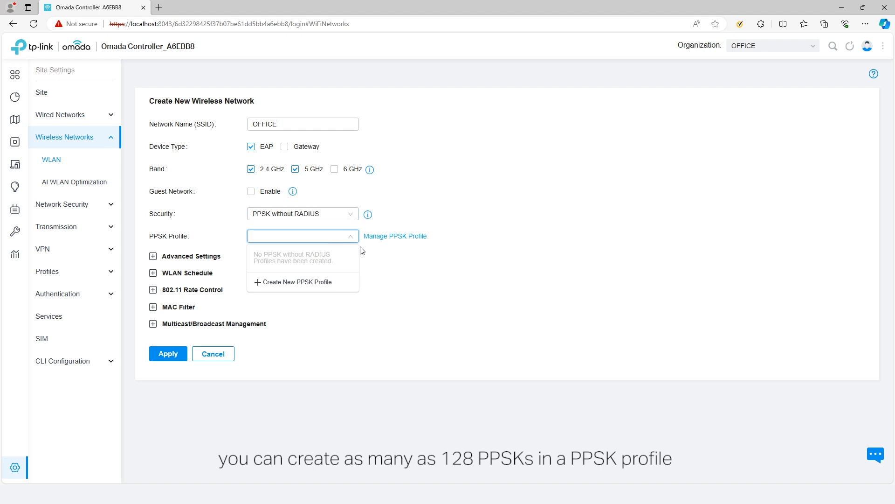
left_click(310, 289)
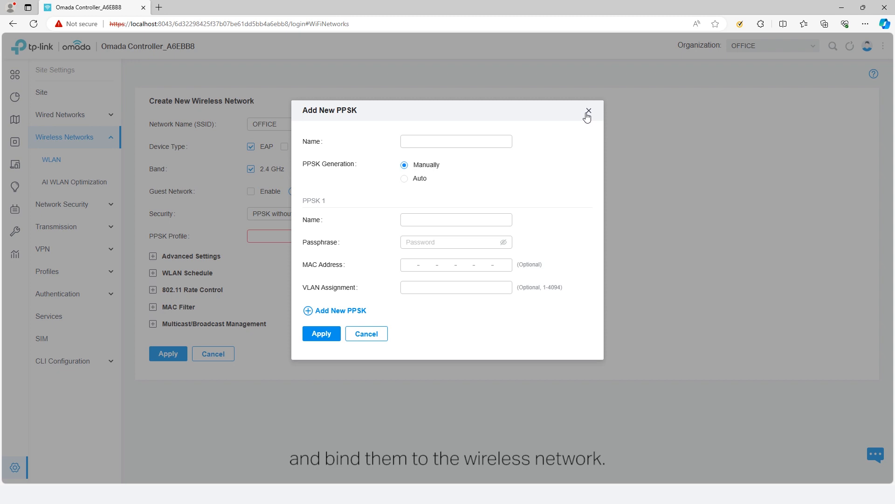
left_click(587, 112)
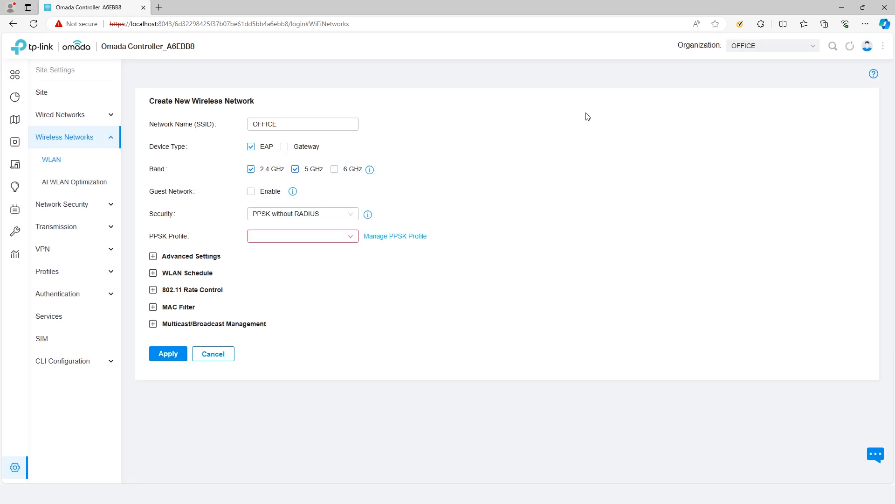
left_click(353, 218)
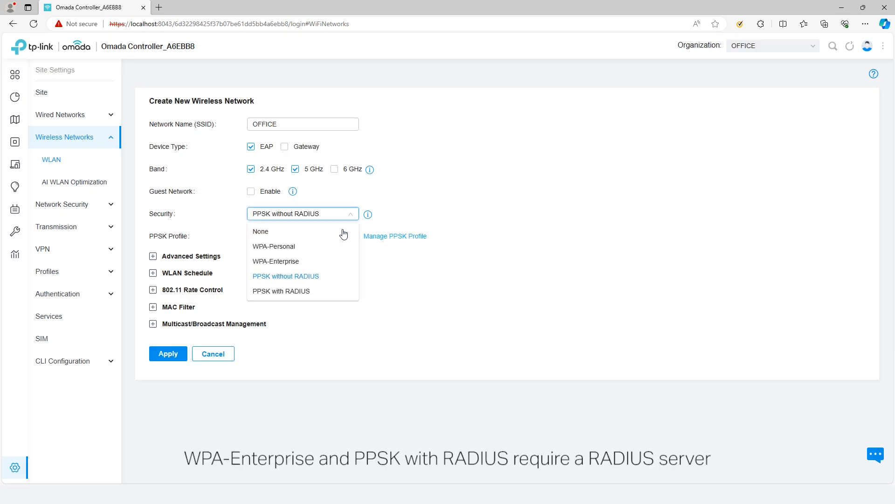
left_click(313, 261)
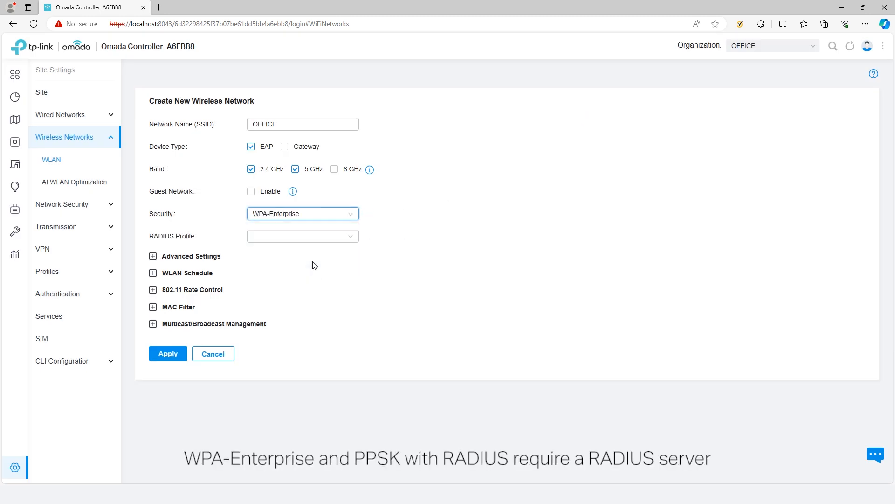
left_click(340, 219)
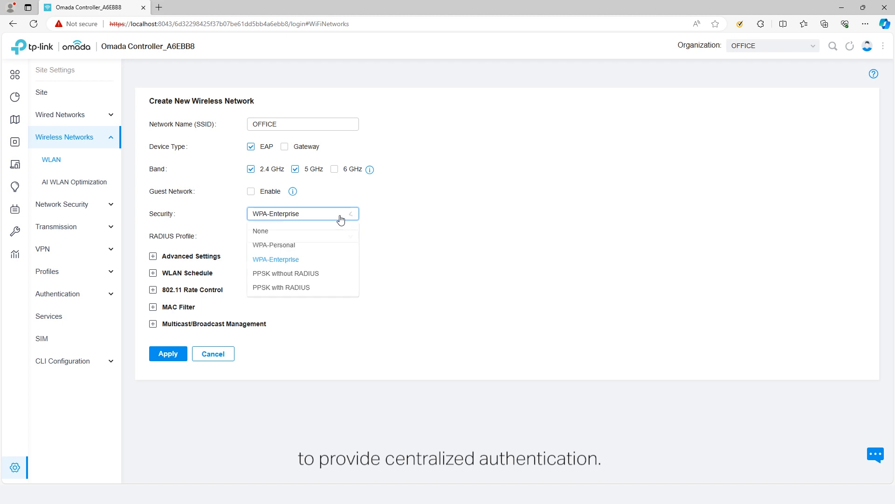
left_click(310, 295)
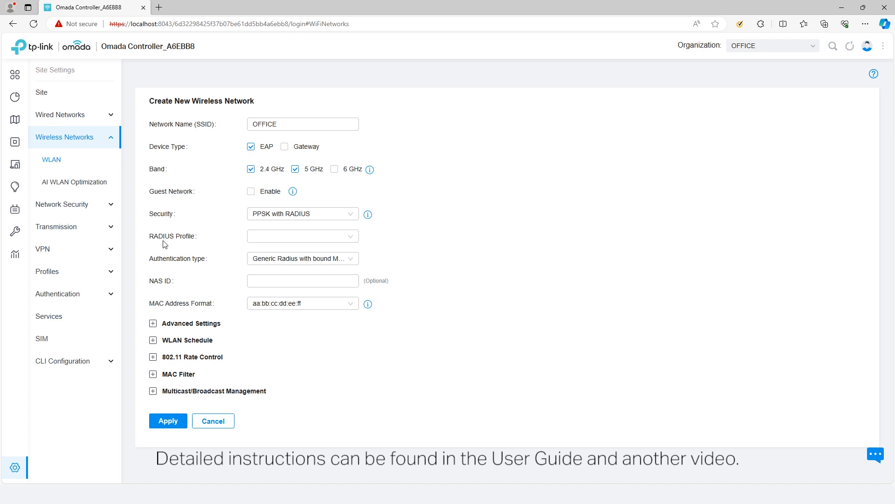
left_click(333, 218)
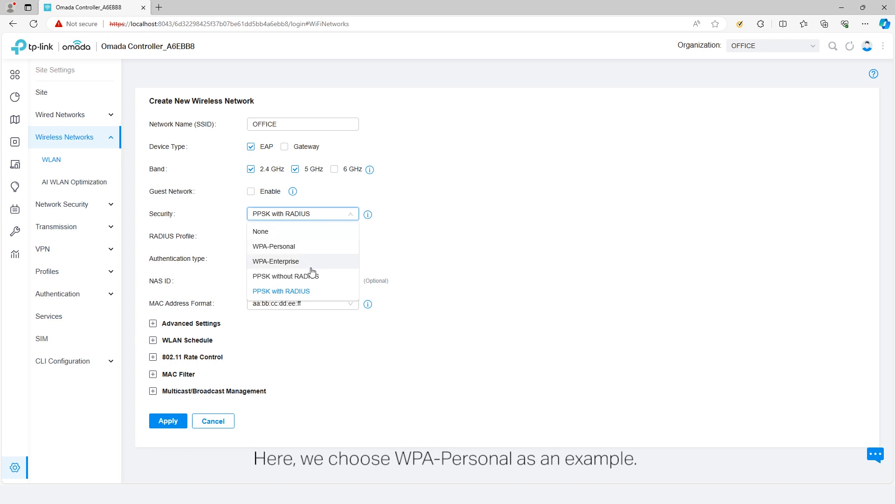
left_click(298, 246)
left_click(310, 236)
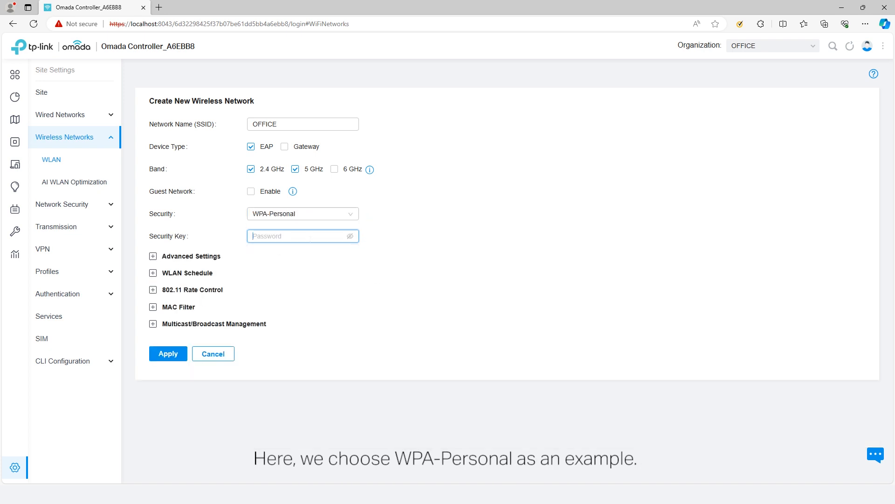
Enter the OFFICE network's security key and expand its Advanced Settings.
type("12")
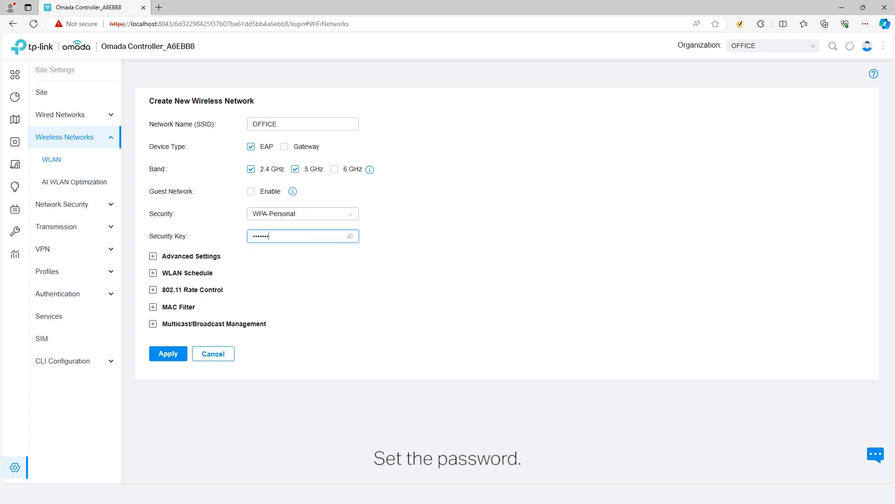
type("8")
left_click(154, 257)
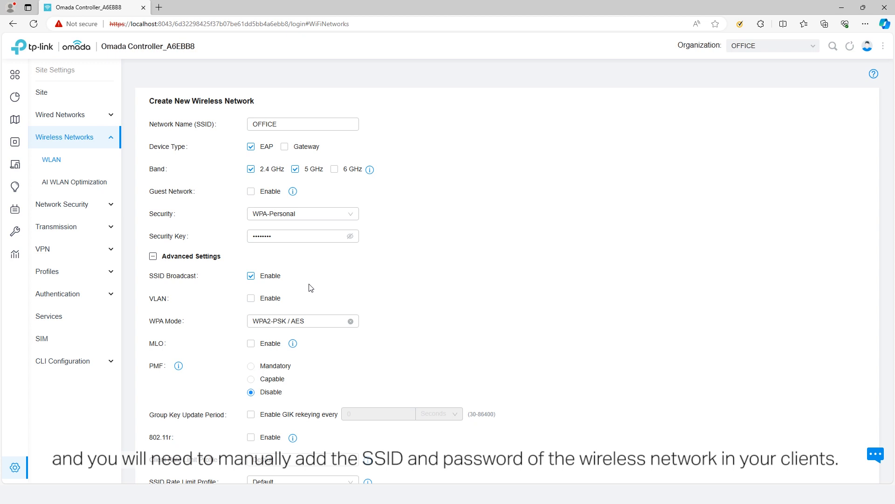
Enable VLAN for the OFFICE network, with VLAN ID 10.
left_click(270, 300)
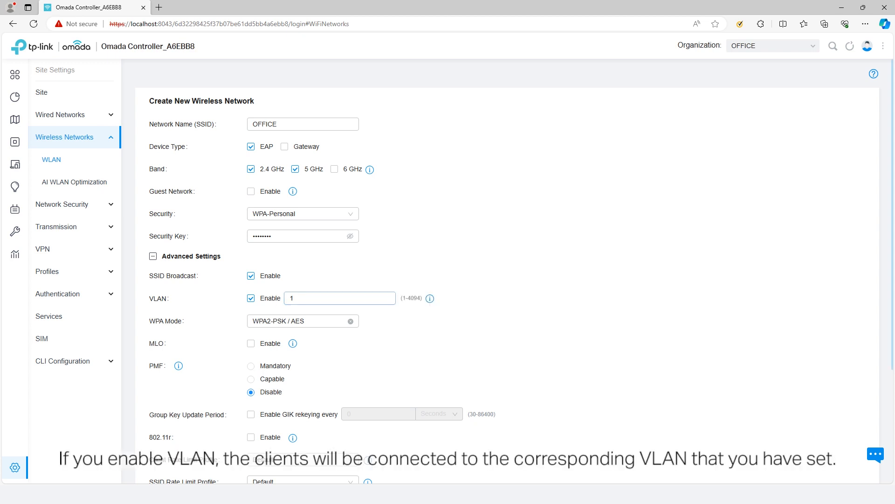
mouse_move(429, 302)
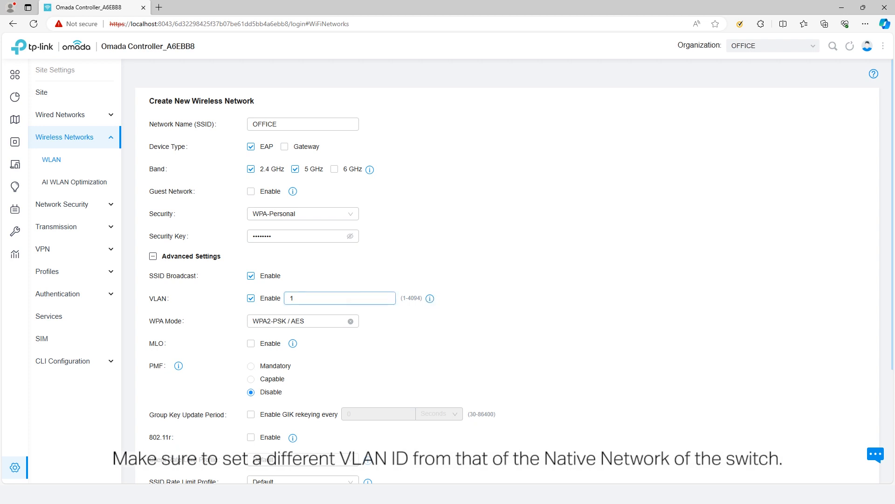
left_click(346, 299)
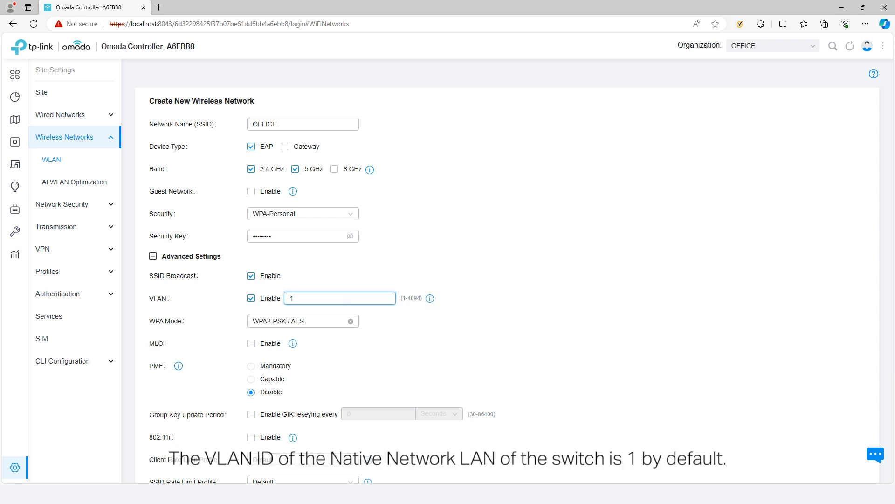
double_click(348, 299)
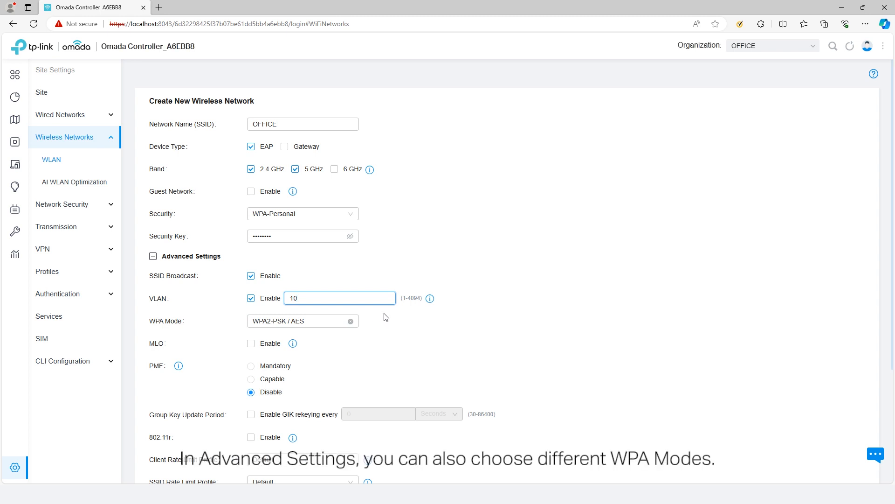
Keep WPA mode at WPA2-PSK / AES and enable 802.11r fast roaming.
left_click(339, 326)
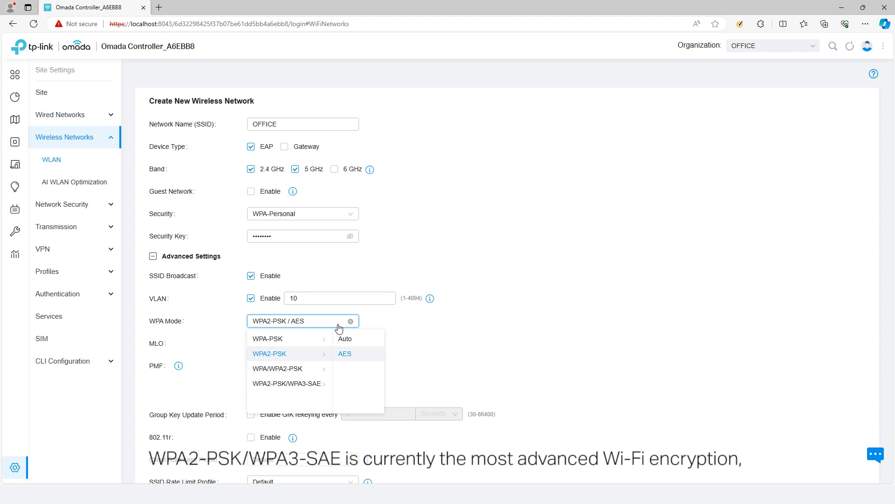
mouse_move(310, 384)
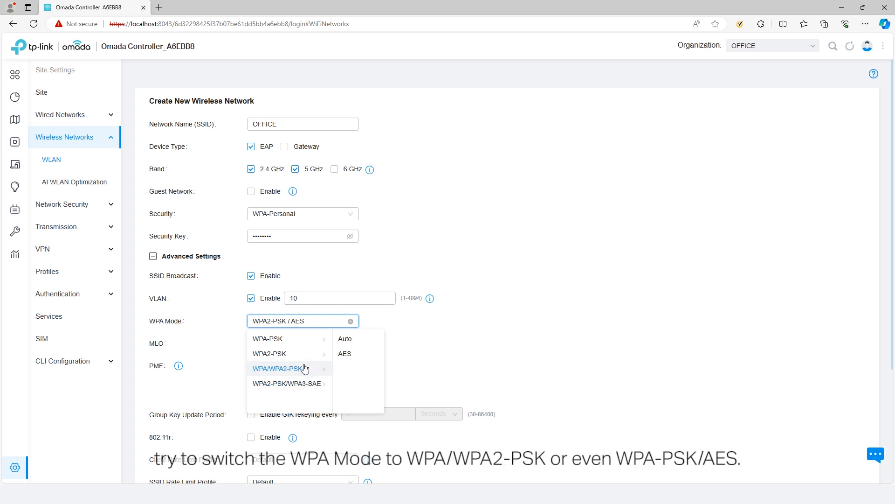
mouse_move(306, 355)
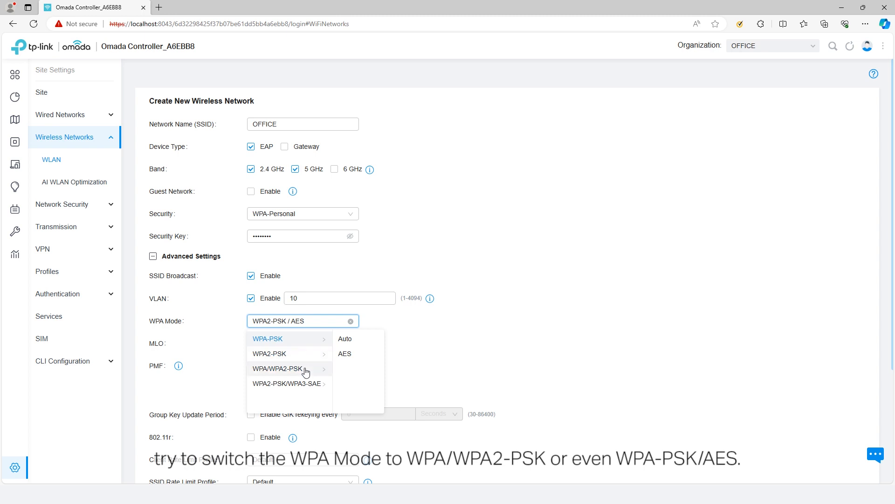
left_click(416, 366)
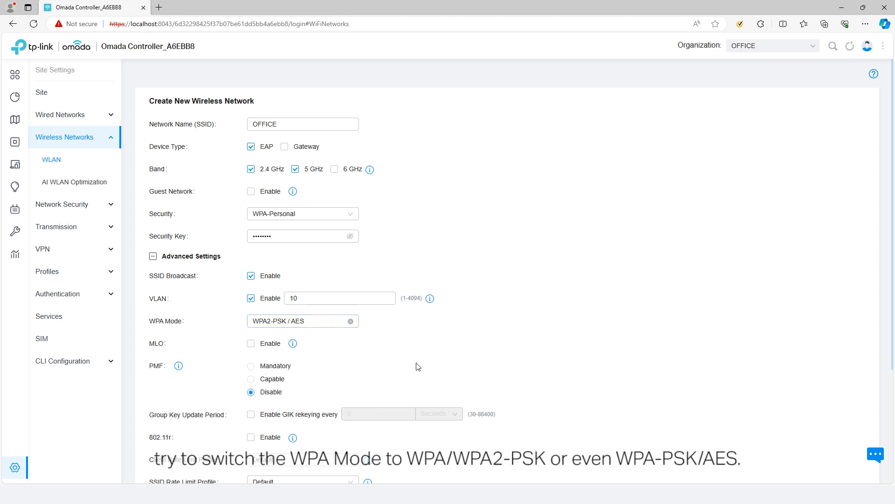
scroll(204, 376, "down", 1)
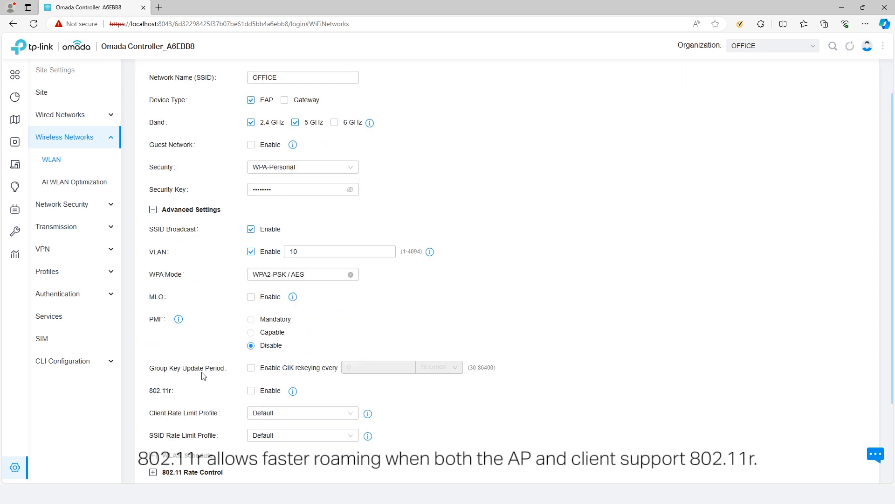
left_click(265, 392)
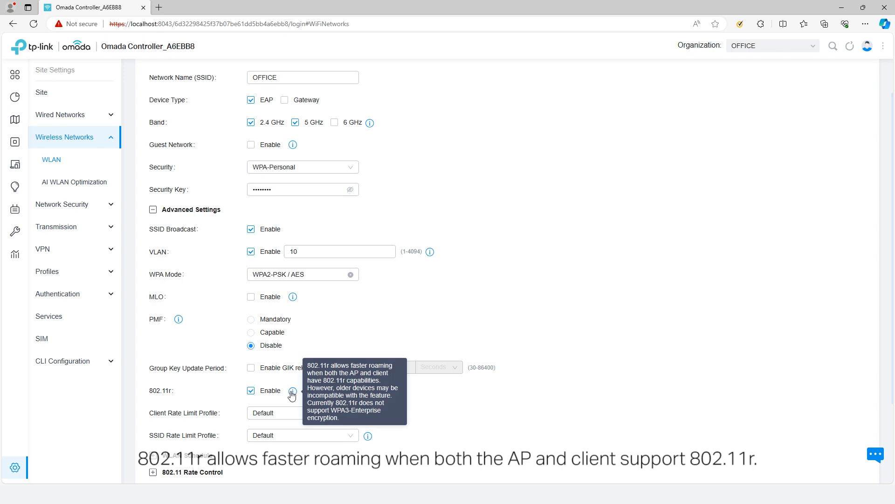
scroll(442, 396, "down", 2)
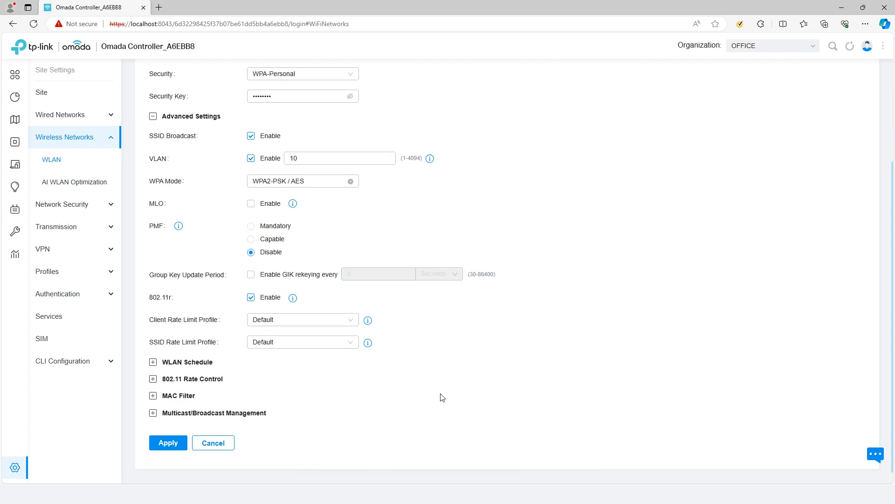
Set the Client Rate Limit Profile to Custom, leaving download and upload limits off.
left_click(342, 322)
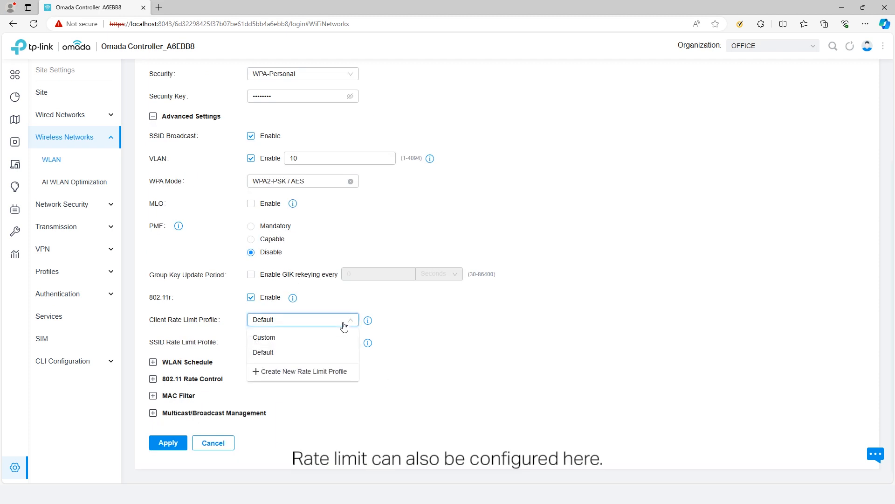
left_click(338, 338)
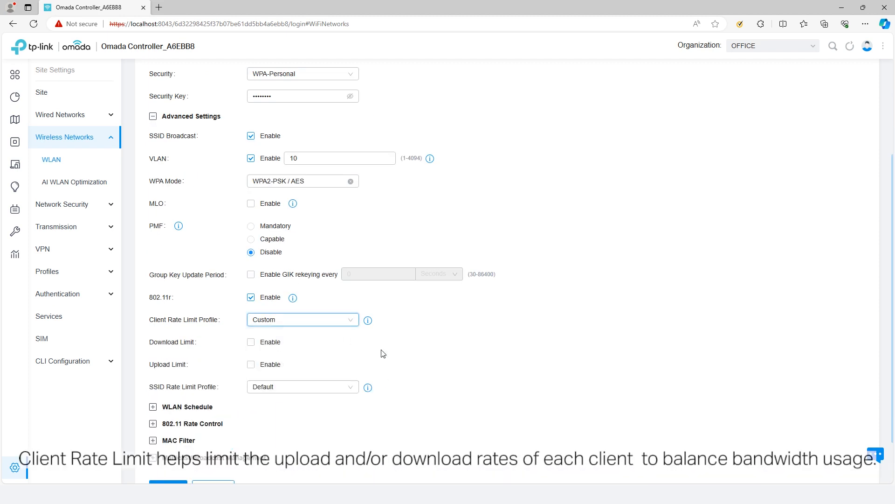
mouse_move(369, 326)
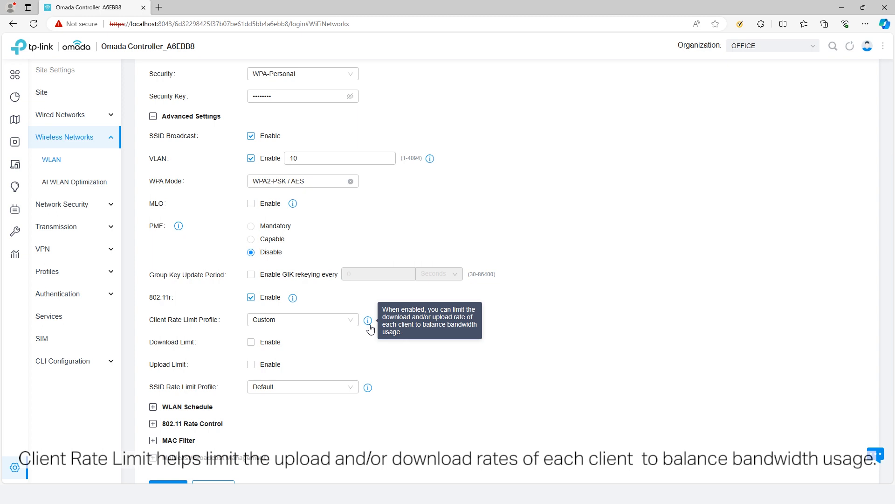
left_click(254, 343)
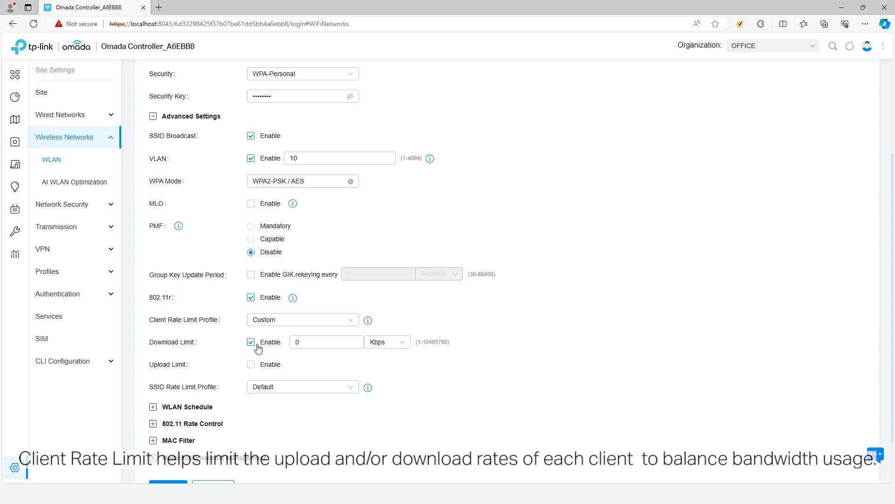
left_click(259, 365)
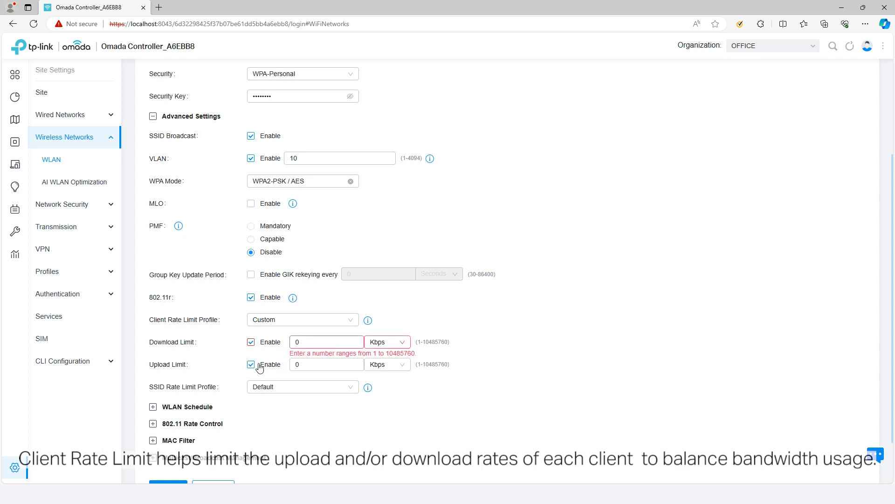
left_click(260, 368)
left_click(260, 343)
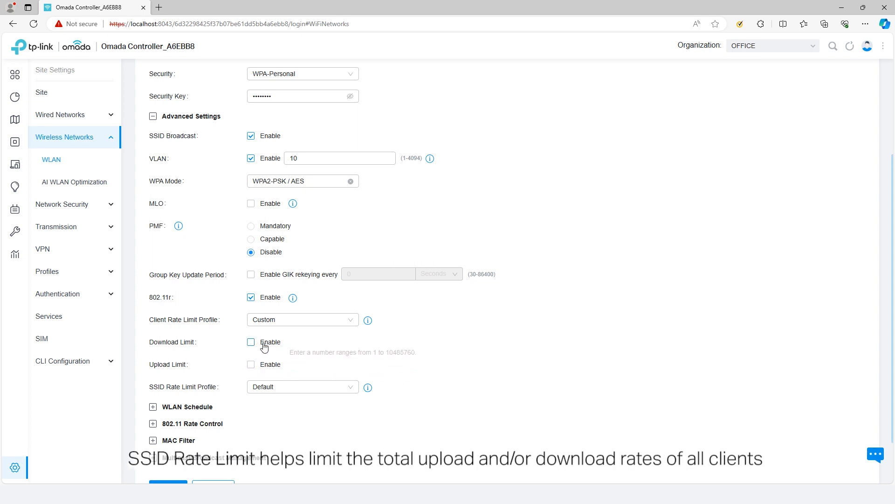
Set the SSID Rate Limit Profile to Custom and expand WLAN Schedule.
left_click(279, 389)
left_click(264, 403)
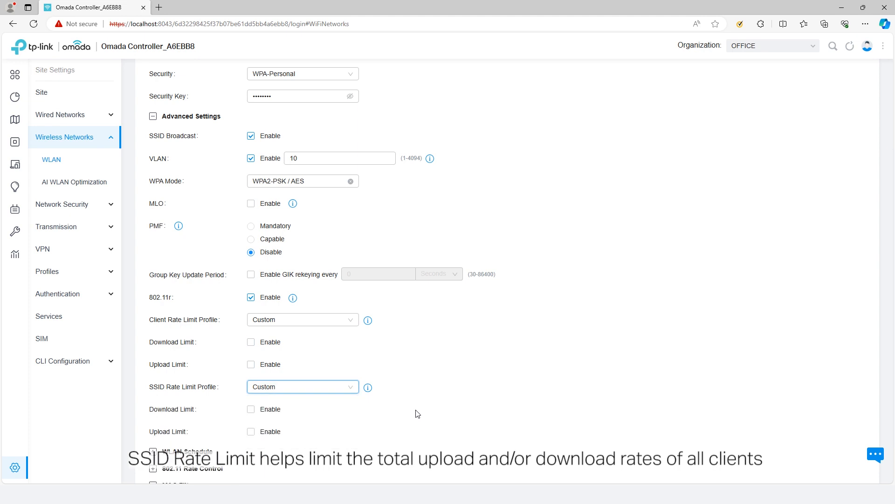
mouse_move(370, 388)
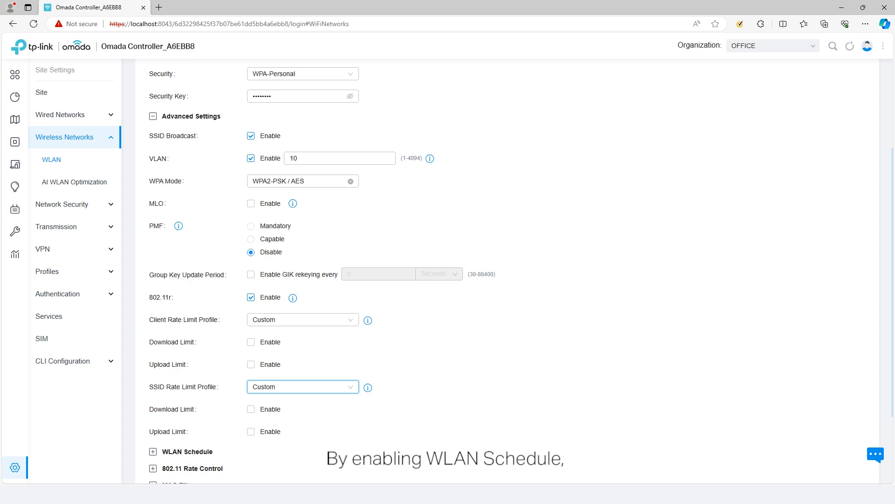
scroll(159, 354, "down", 2)
left_click(153, 348)
Enable the WLAN schedule with radio on, view its time ranges, and expand 802.11 Rate Control.
left_click(251, 367)
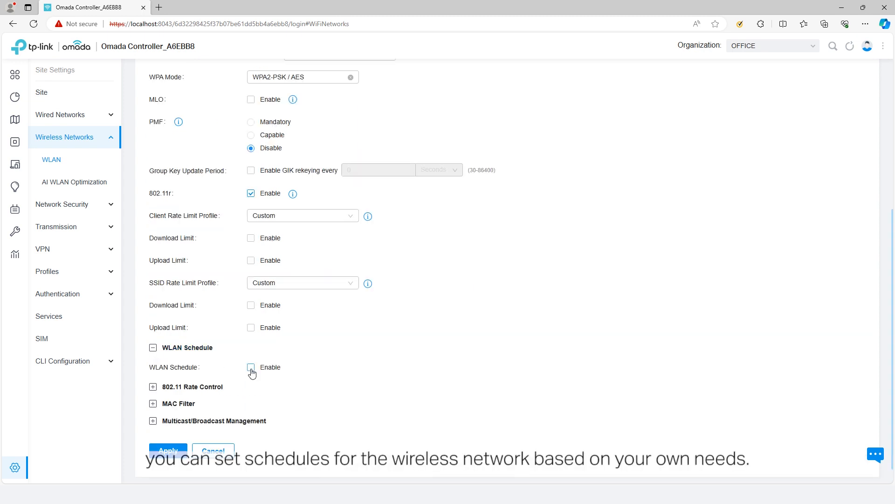
scroll(329, 400, "down", 1)
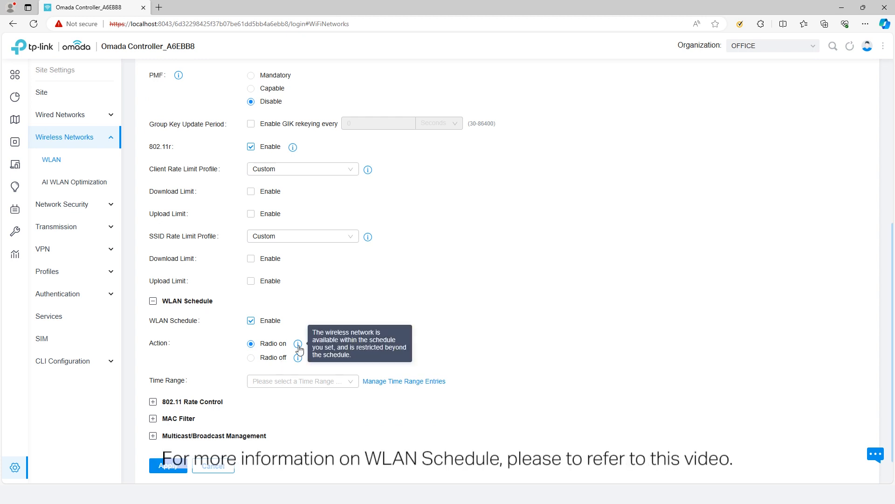
left_click(289, 383)
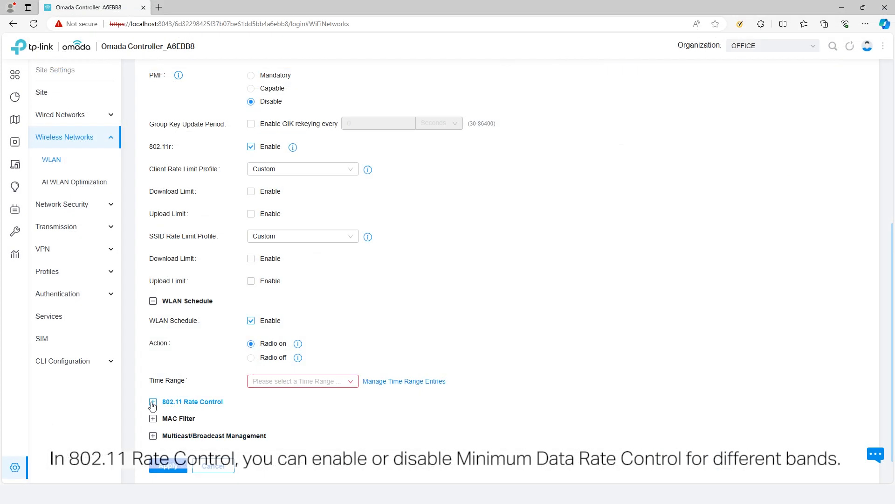
left_click(153, 401)
scroll(356, 413, "down", 2)
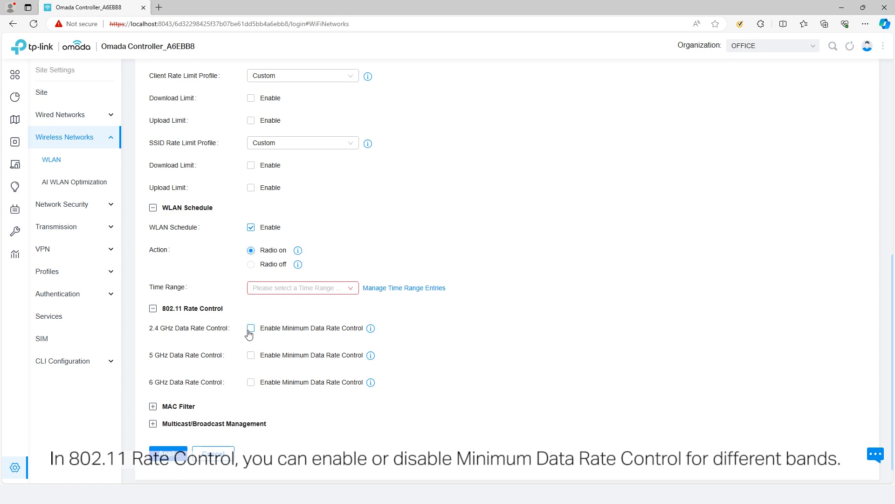
Enable minimum data rate control at 1 Mbps (2.4 GHz) and 6 Mbps (5 GHz).
left_click(251, 328)
scroll(251, 334, "down", 2)
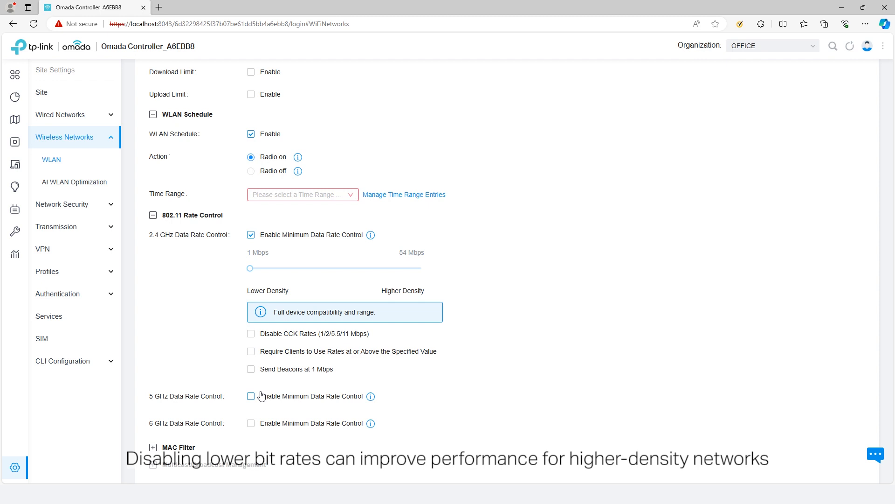
mouse_move(251, 268)
left_mouse_down()
mouse_move(418, 282)
mouse_move(252, 276)
left_mouse_up()
left_click(251, 396)
scroll(253, 395, "down", 1)
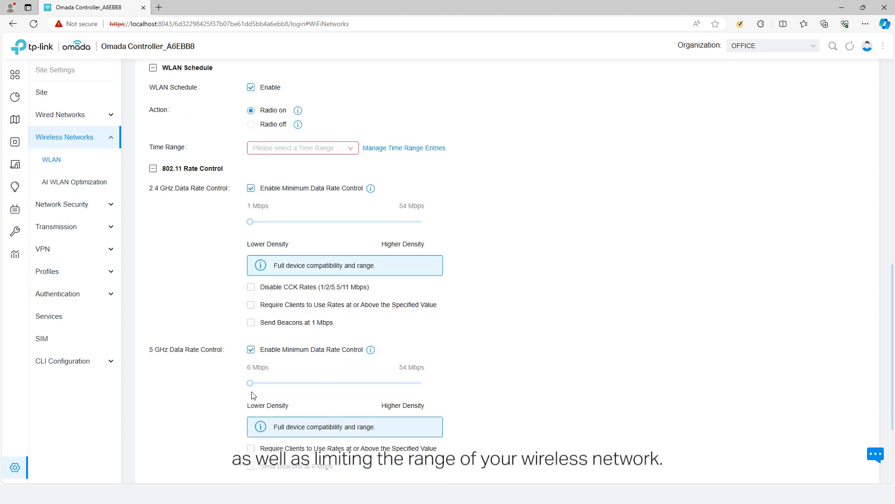
scroll(254, 395, "down", 1)
mouse_move(252, 337)
left_mouse_down()
mouse_move(419, 340)
mouse_move(251, 341)
left_mouse_up()
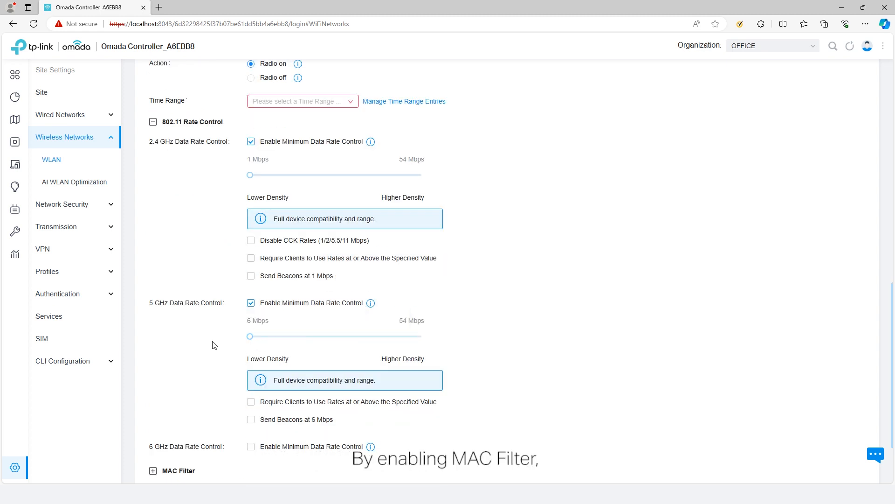
scroll(214, 343, "down", 2)
left_click(168, 382)
Turn on MAC Filter with an Allow List policy, browsing the MAC group list options.
scroll(240, 380, "down", 1)
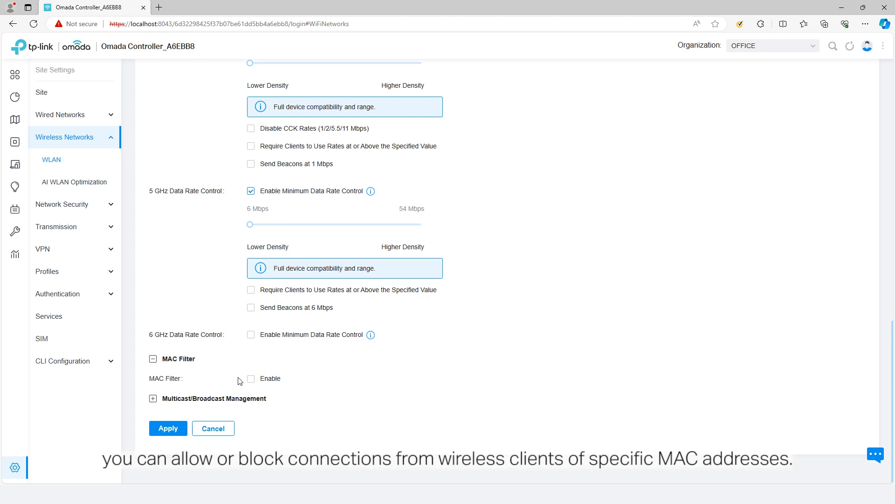
left_click(251, 378)
scroll(288, 394, "down", 2)
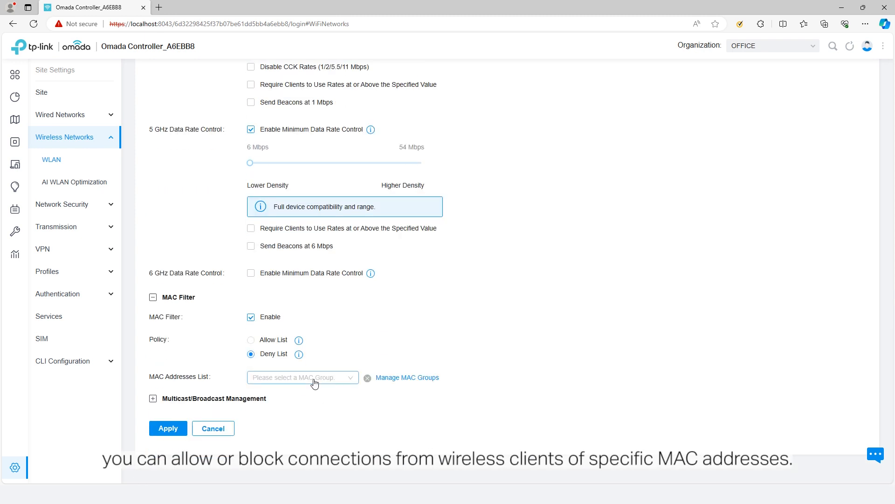
left_click(252, 340)
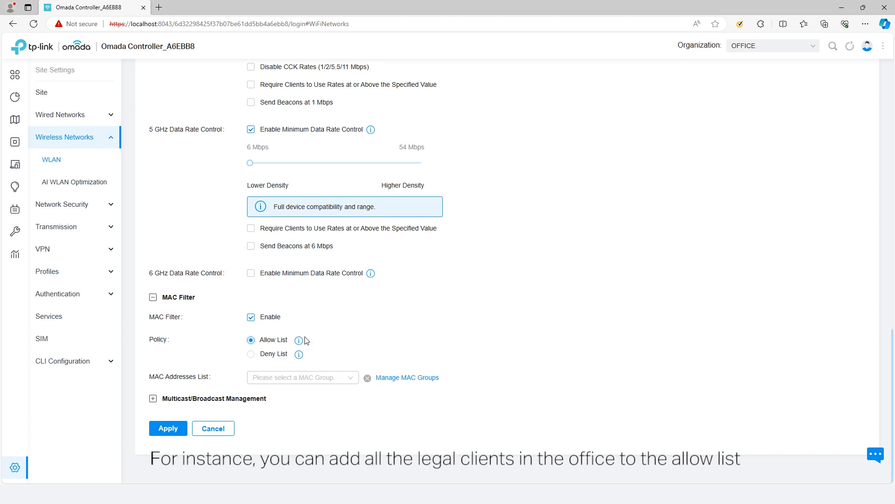
mouse_move(303, 357)
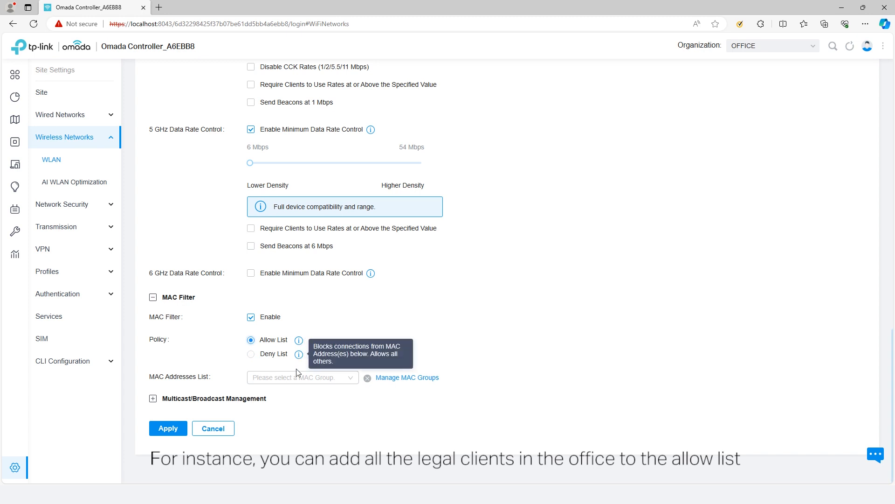
left_click(299, 379)
left_click(304, 452)
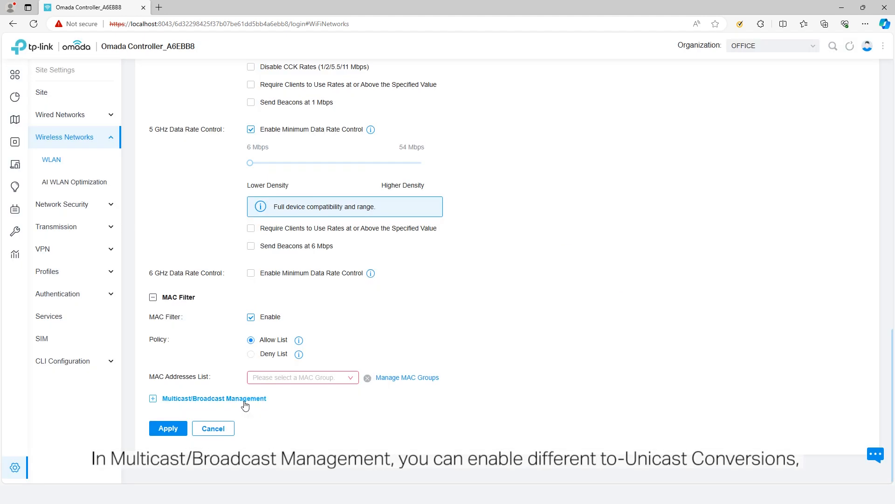
left_click(244, 400)
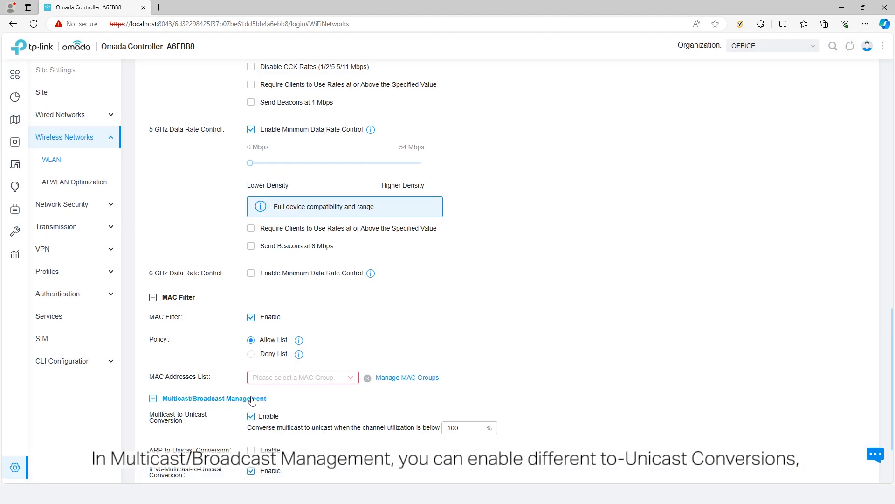
Review Multicast-to-Unicast at 100% threshold and IPv6-Multicast-to-Unicast settings.
scroll(254, 401, "down", 2)
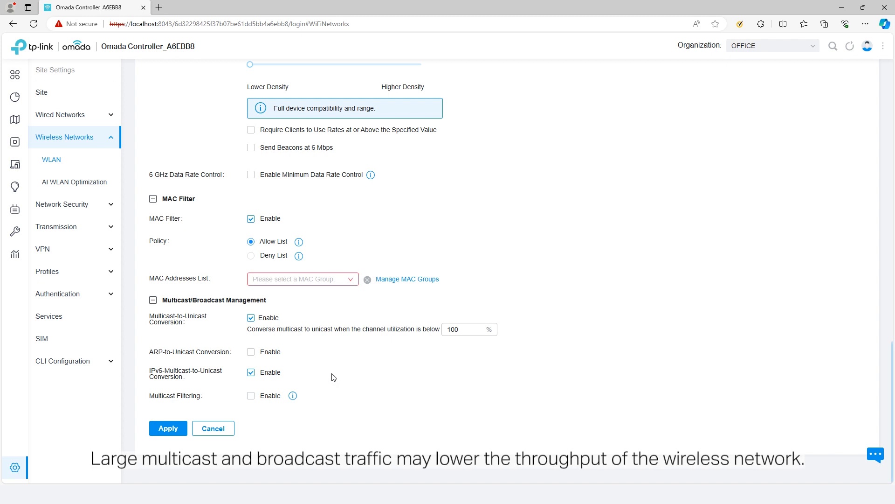
mouse_move(294, 398)
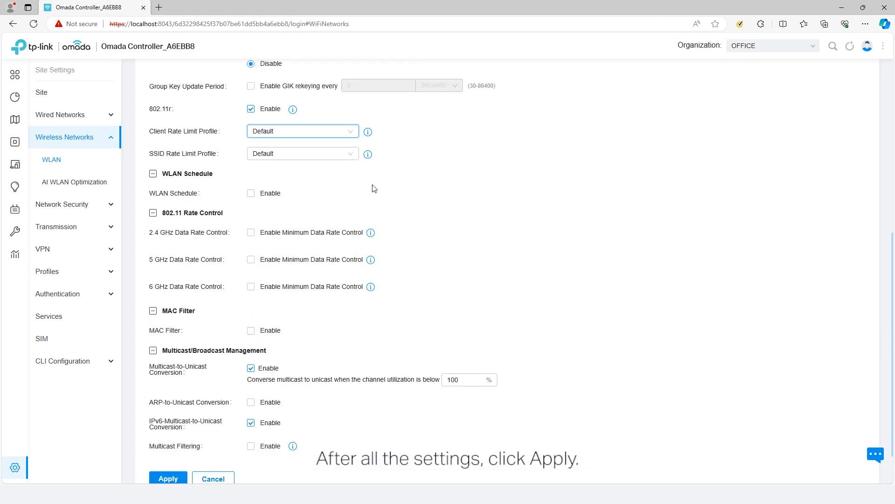
Save the OFFICE wireless network and dismiss the success notice.
scroll(269, 254, "down", 1)
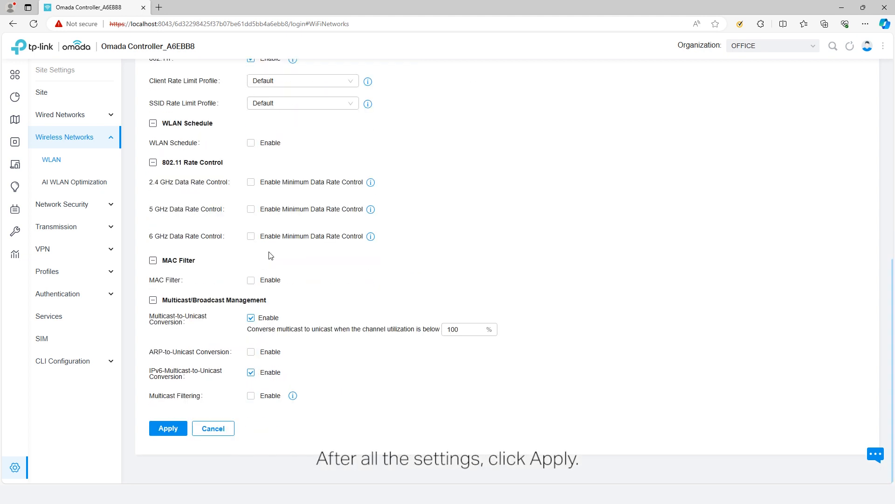
left_click(169, 429)
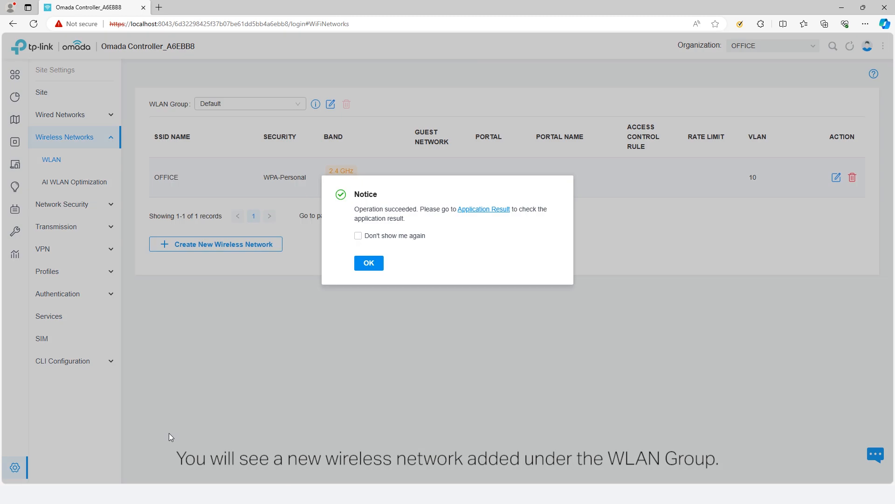
left_click(368, 263)
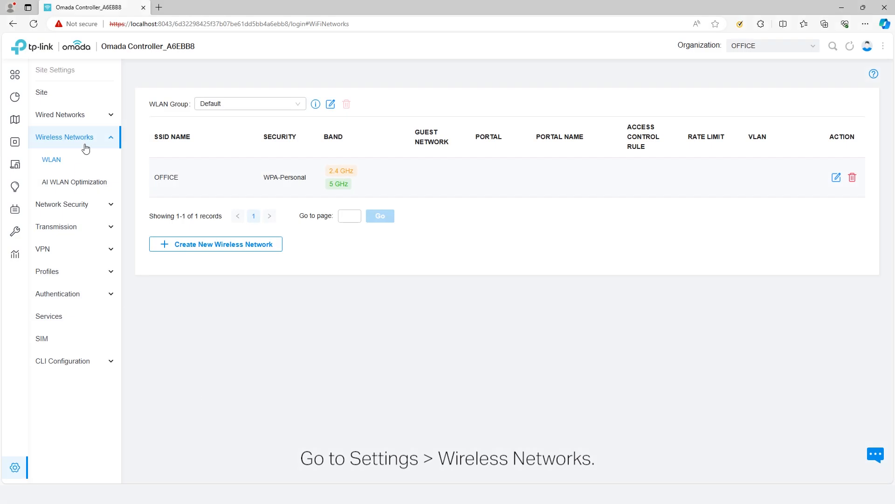
Create the OFFICE_GUEST wireless network with a security key, mark it as a guest network, and apply.
left_click(208, 245)
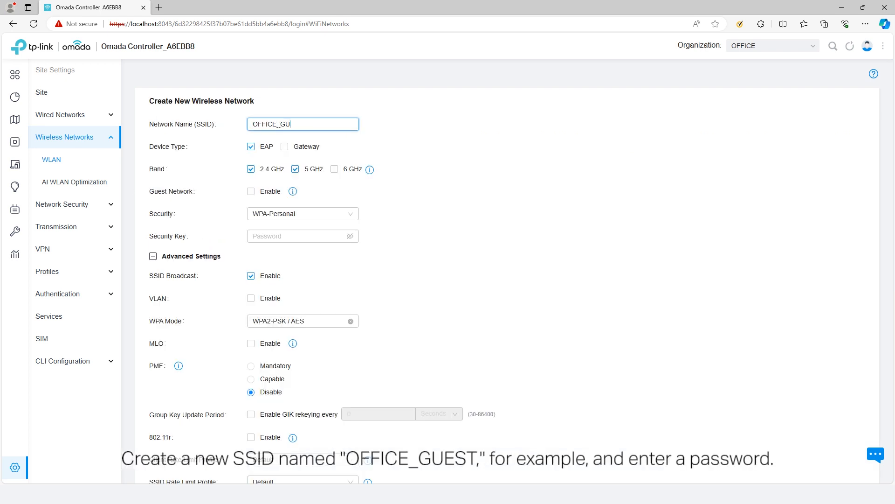
left_click(298, 236)
type("••")
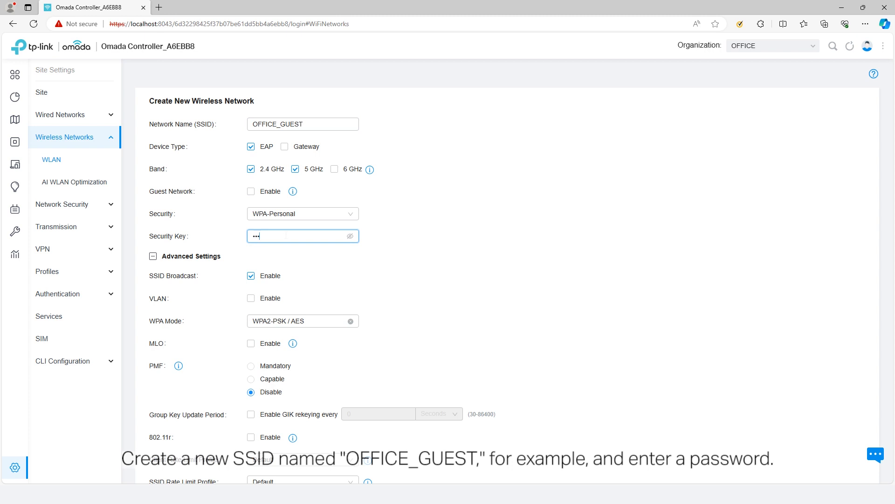
type("••••••")
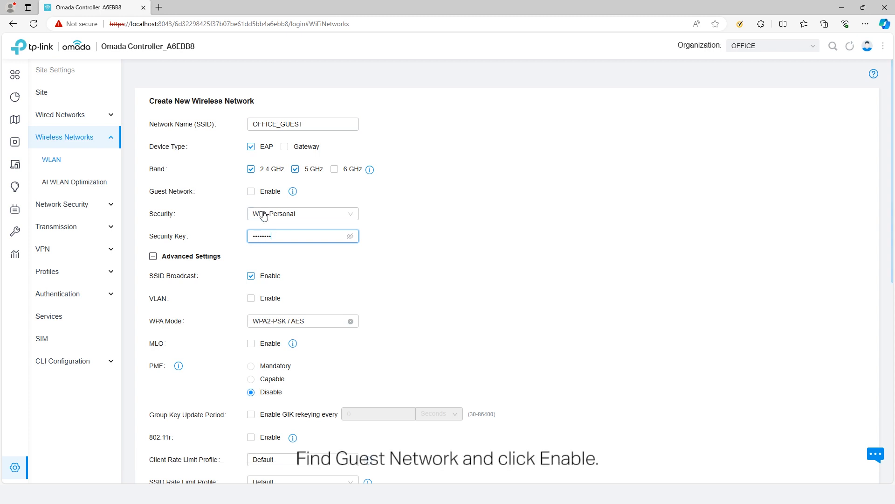
left_click(251, 192)
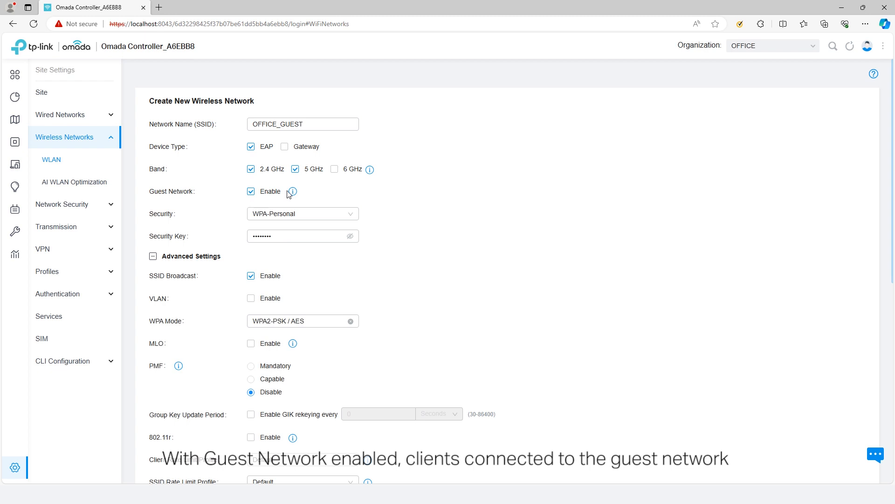
mouse_move(292, 192)
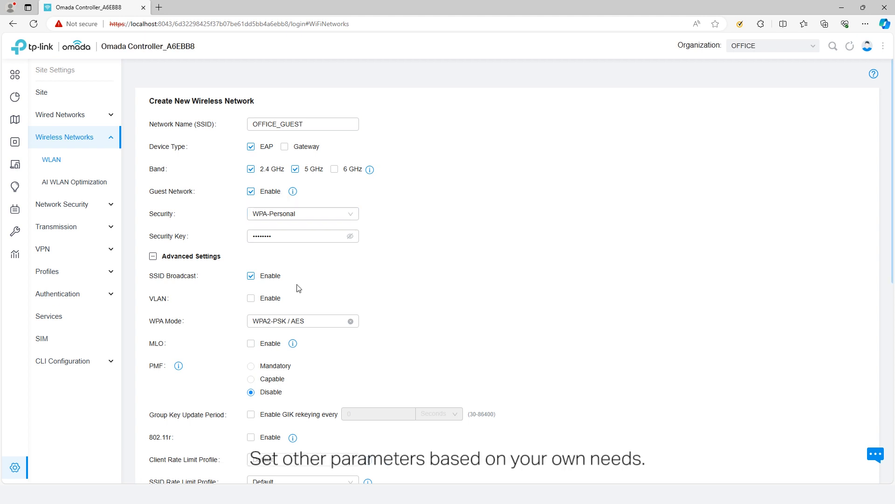
scroll(299, 288, "down", 2)
scroll(298, 288, "down", 6)
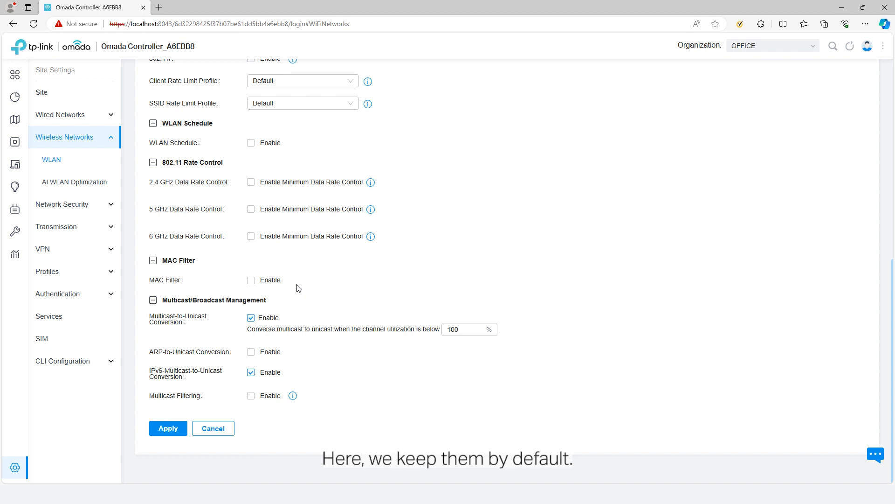
left_click(168, 433)
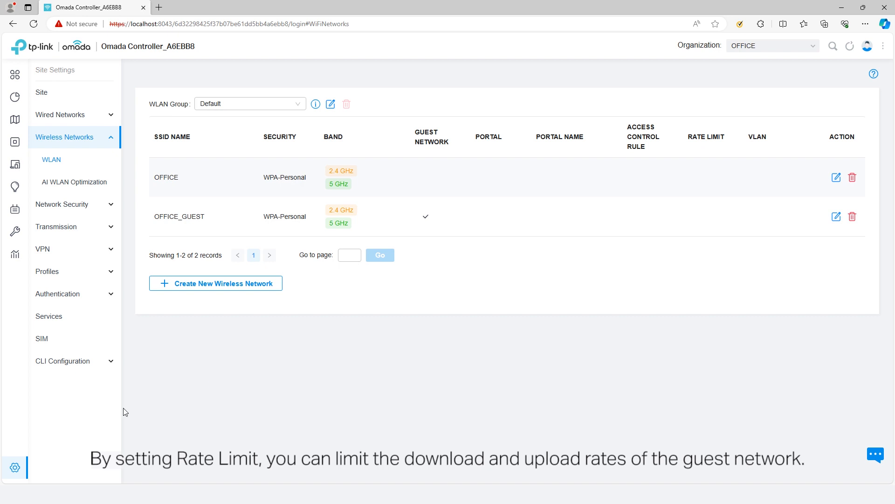
Under Profiles > Rate Limit, start a new profile named RATE LIMIT 1.
left_click(61, 279)
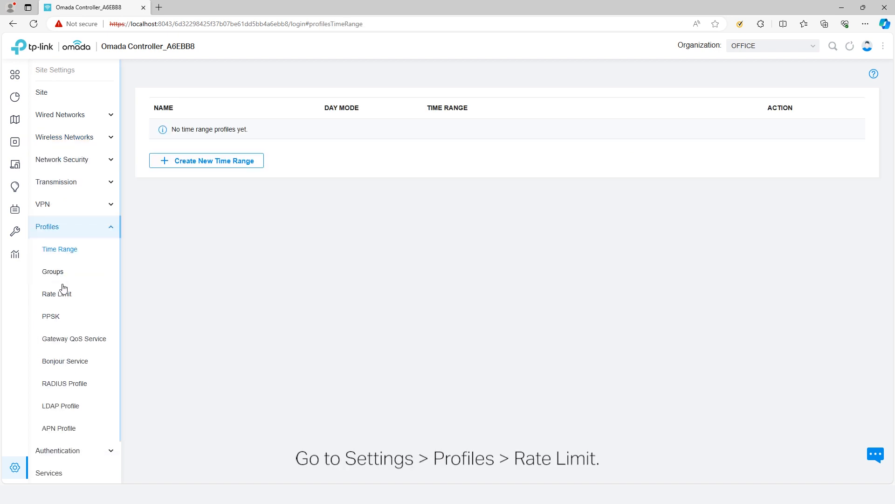
left_click(65, 300)
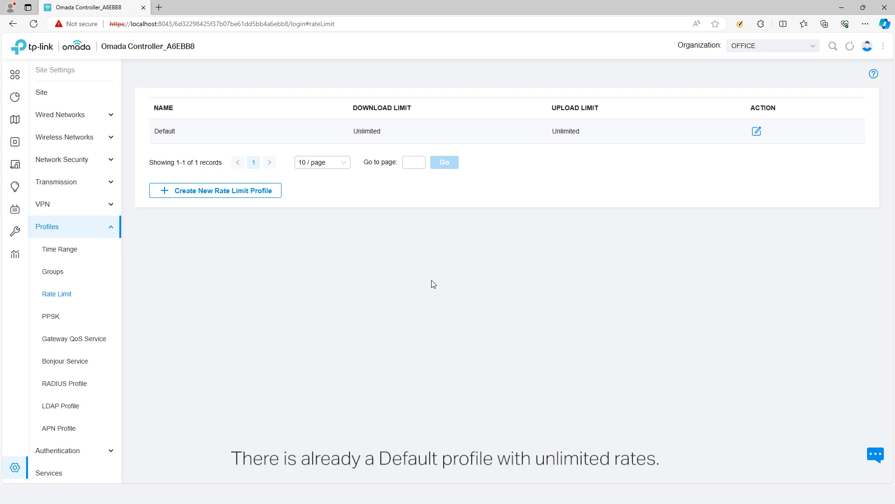
left_click(279, 193)
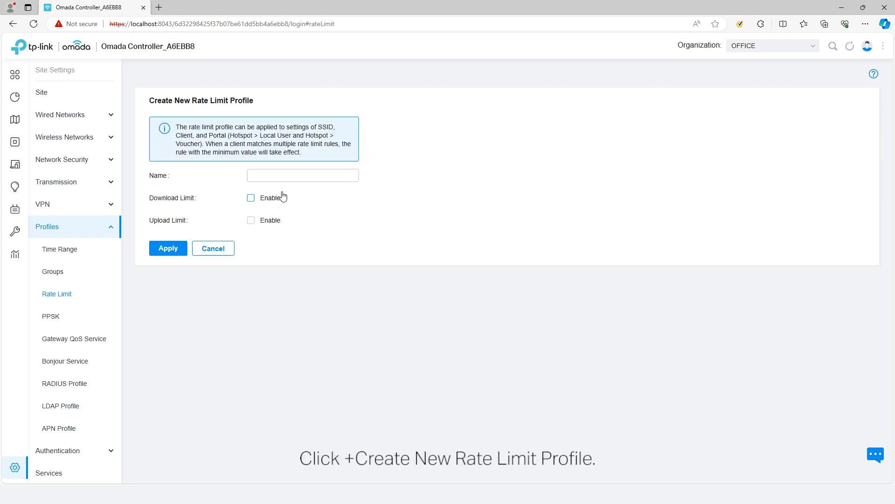
left_click(305, 176)
type("RAT")
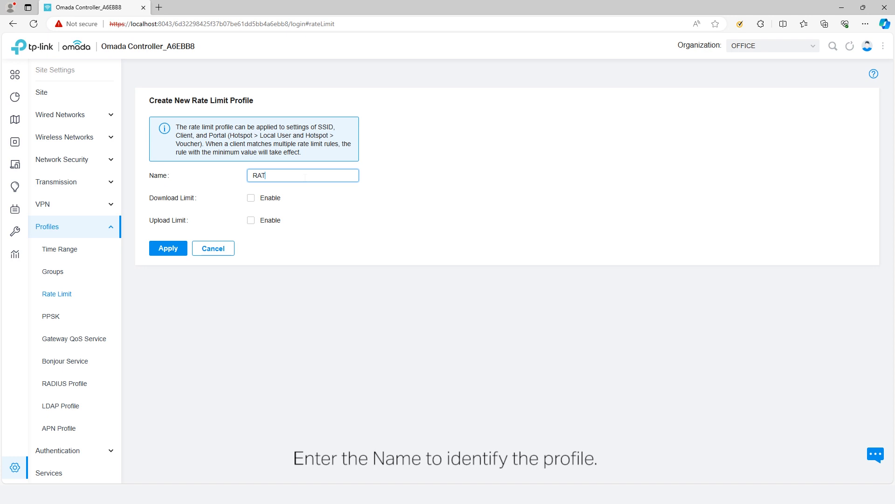
type("E LIMIT 1")
Enable a 1000 Kbps download and 500 Kbps upload limit and save the profile.
left_click(262, 201)
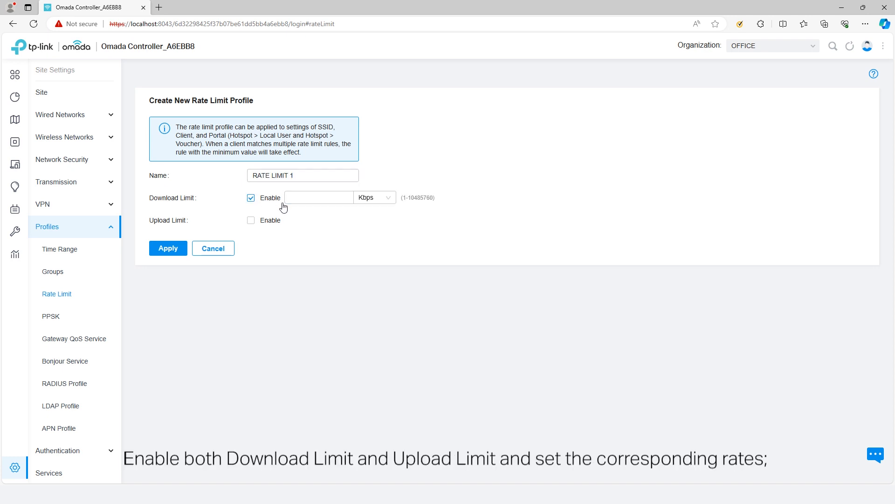
left_click(262, 220)
left_click(316, 198)
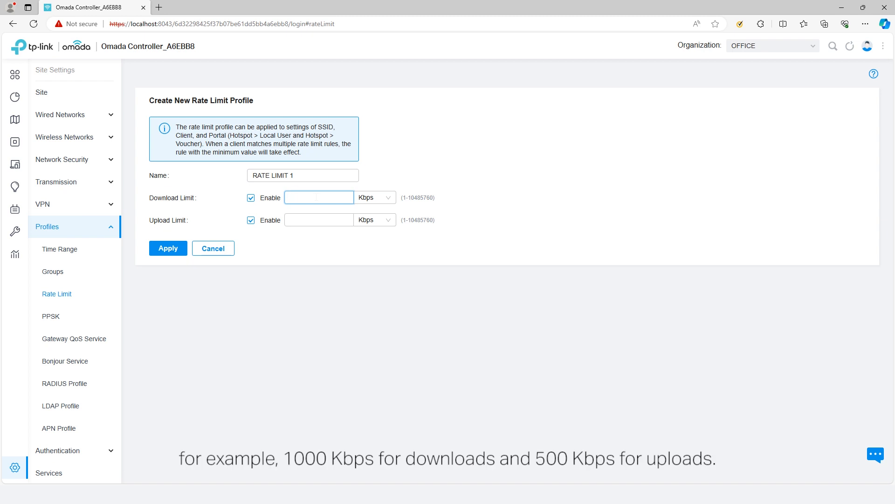
left_click(299, 221)
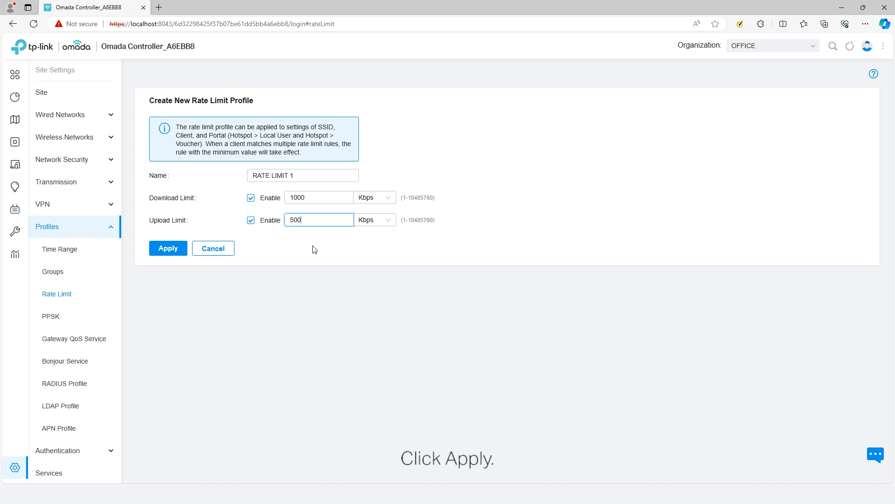
left_click(178, 252)
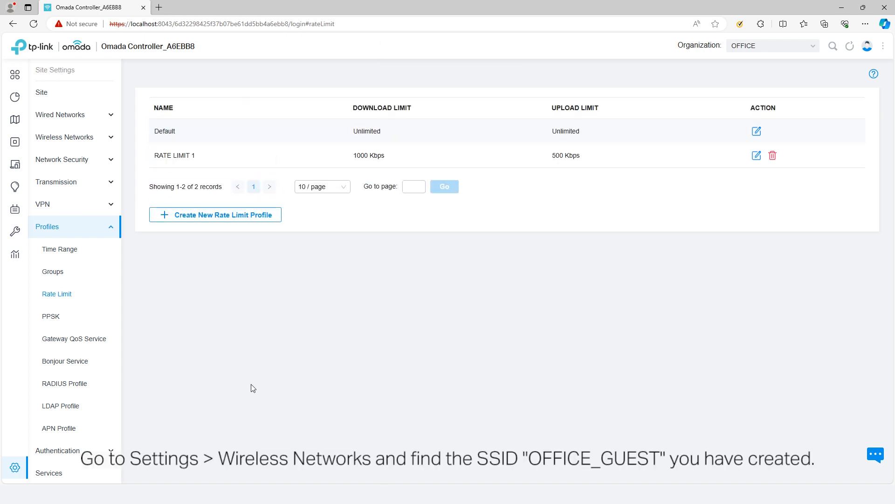
Edit OFFICE_GUEST's advanced settings and set its client rate limit profile to RATE LIMIT 1.
left_click(82, 144)
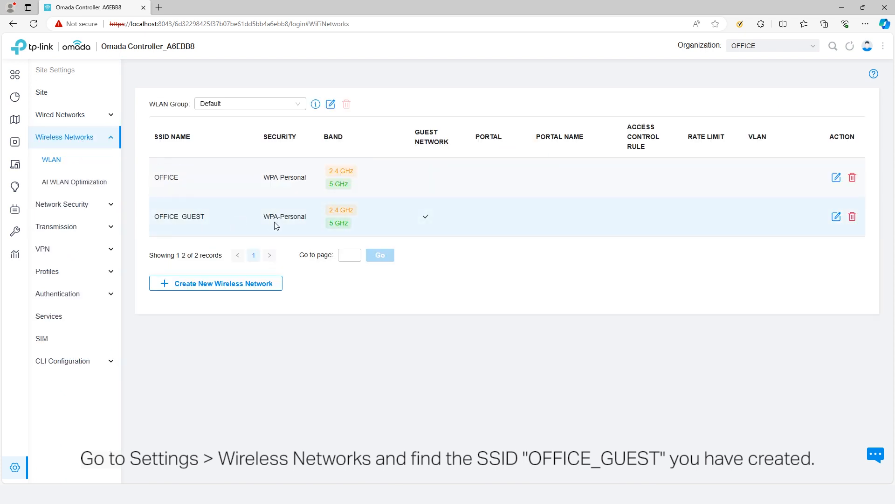
left_click(836, 219)
left_click(153, 257)
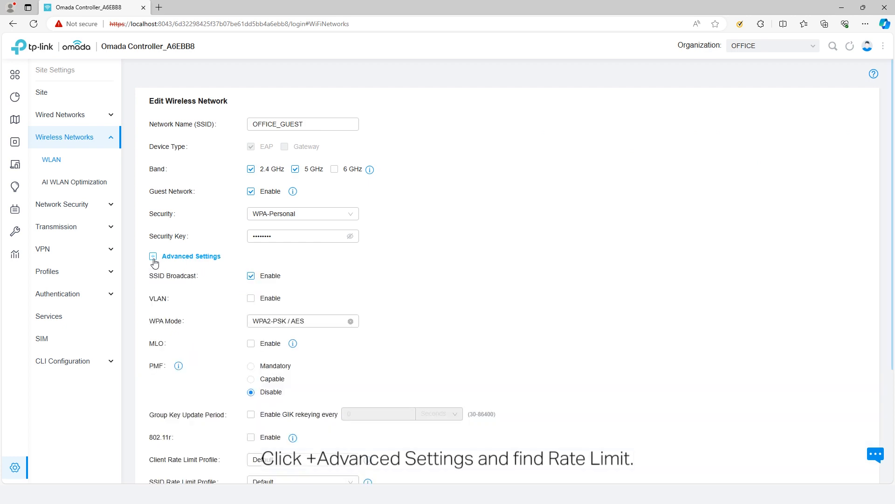
scroll(202, 366, "down", 3)
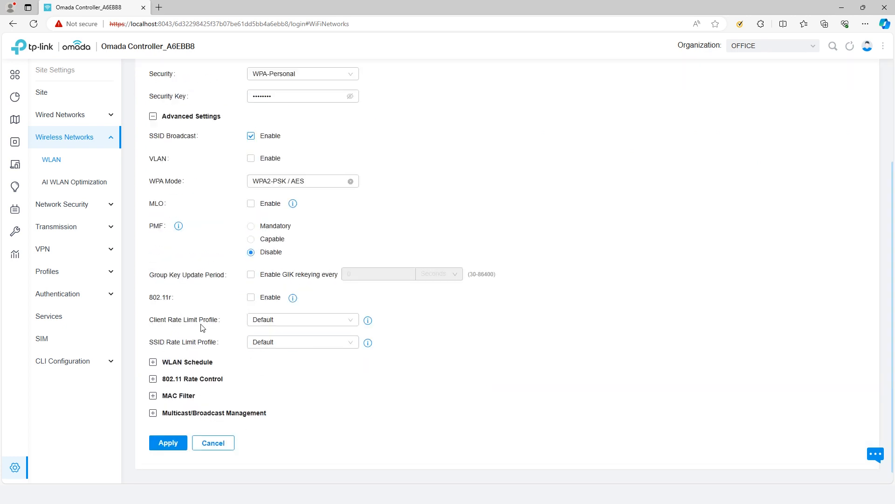
left_click(287, 324)
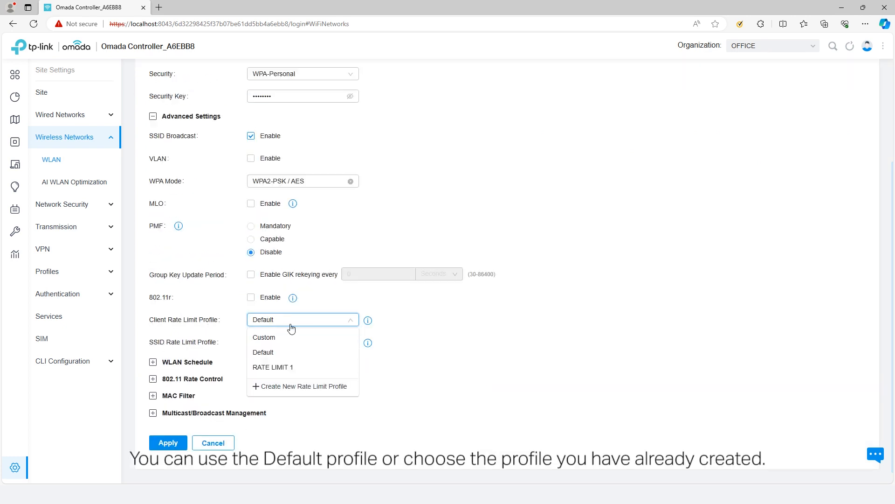
left_click(318, 369)
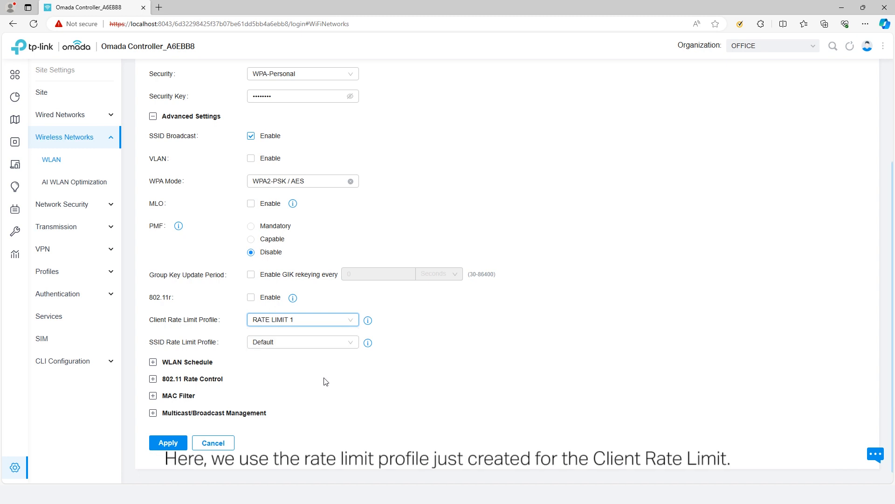
Choose a Custom SSID rate limit with download capped at 10 Mbps.
left_click(314, 343)
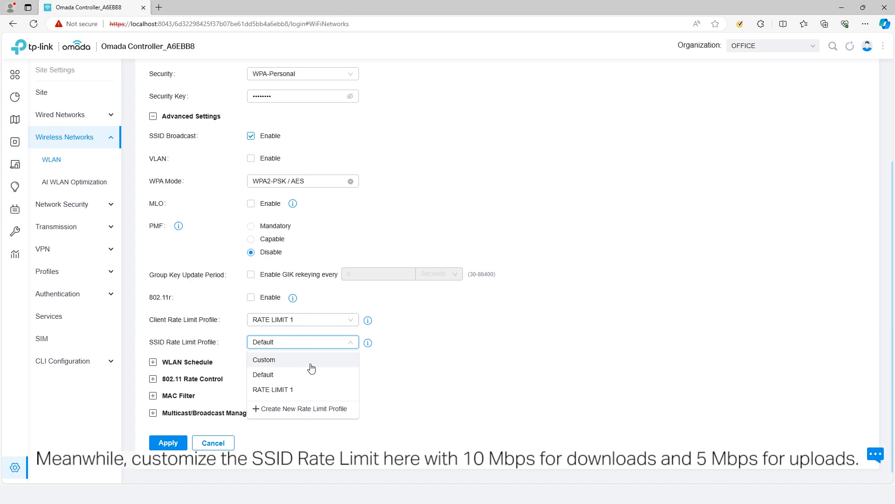
left_click(311, 368)
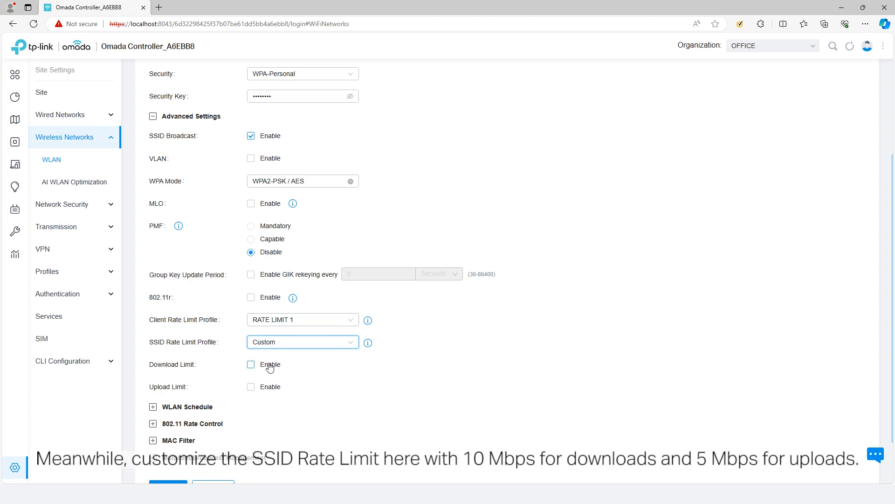
left_click(270, 367)
left_click(386, 365)
left_click(386, 398)
double_click(327, 365)
type("1")
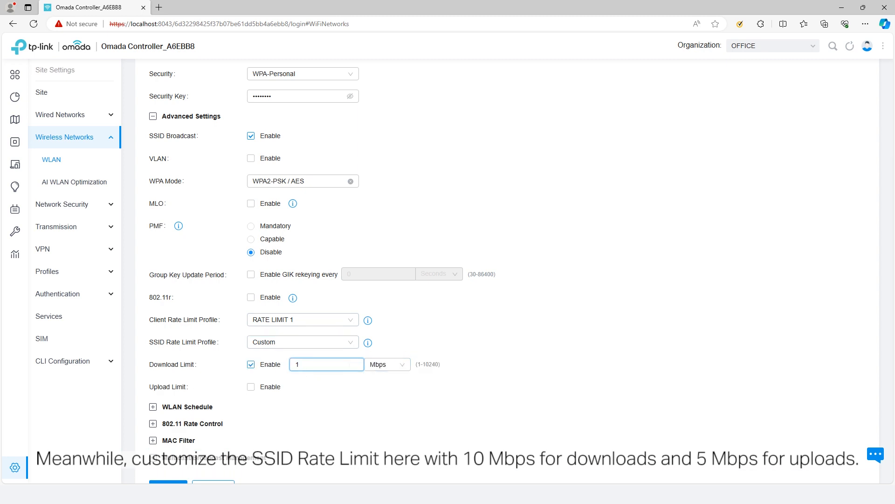
type("0")
Cap the SSID upload at 5 Mbps and apply the OFFICE_GUEST changes.
left_click(270, 386)
double_click(322, 387)
type("5")
left_click(383, 387)
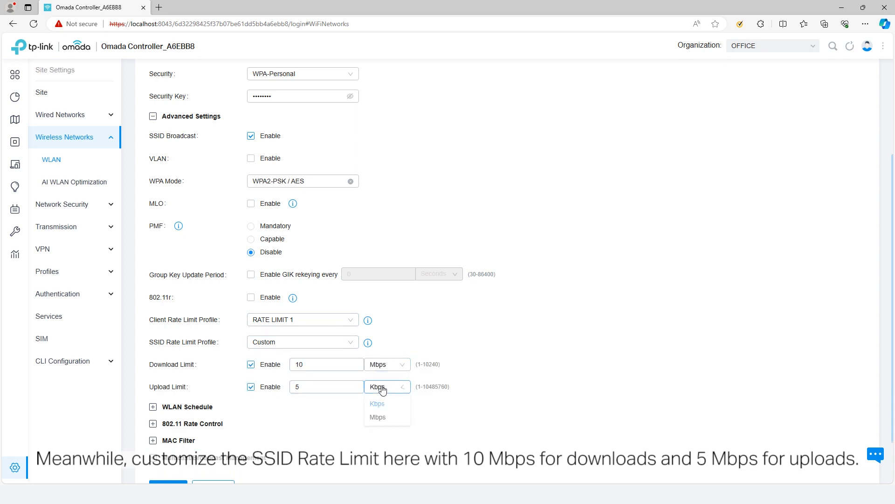
left_click(378, 417)
scroll(219, 446, "down", 1)
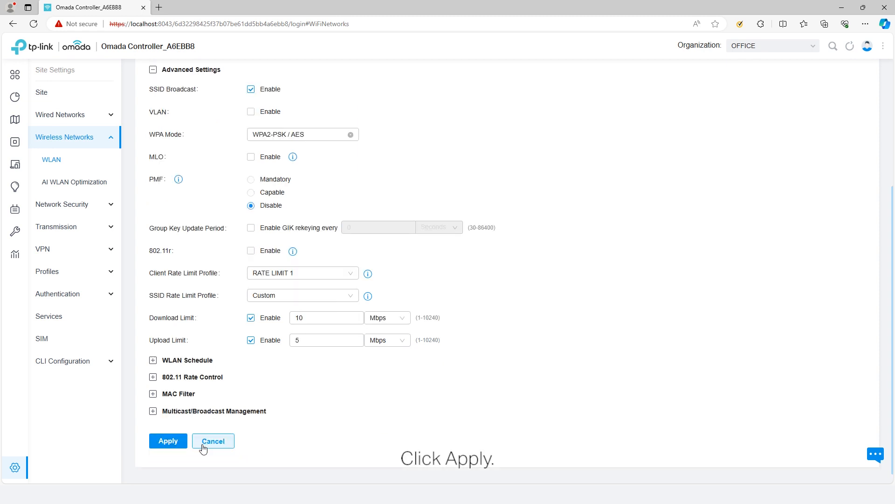
left_click(180, 444)
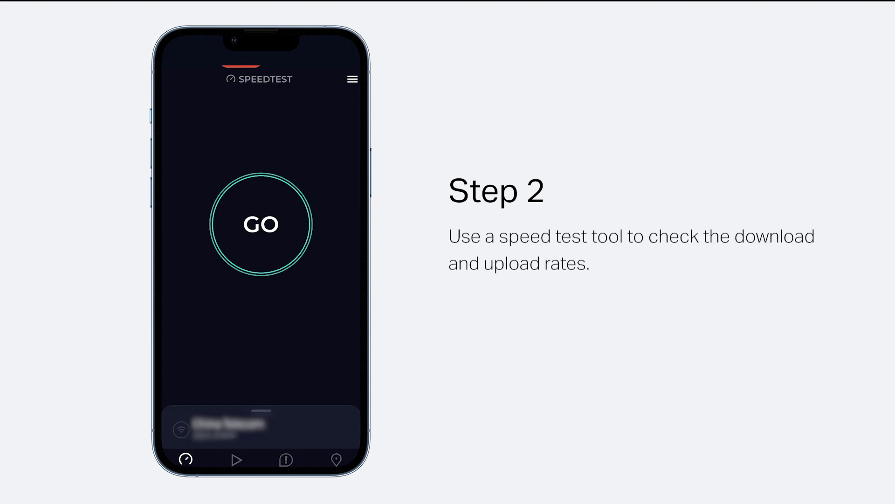
Tap GO in the phone's Speedtest app to begin the test.
left_click(277, 237)
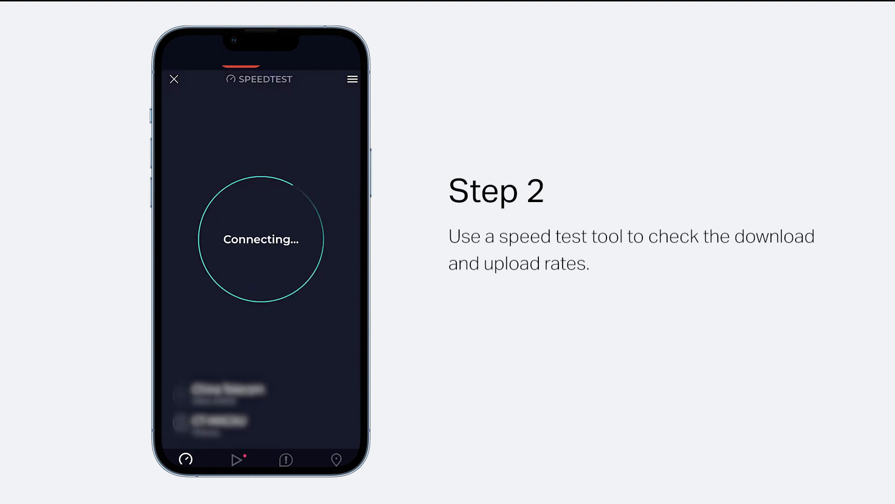